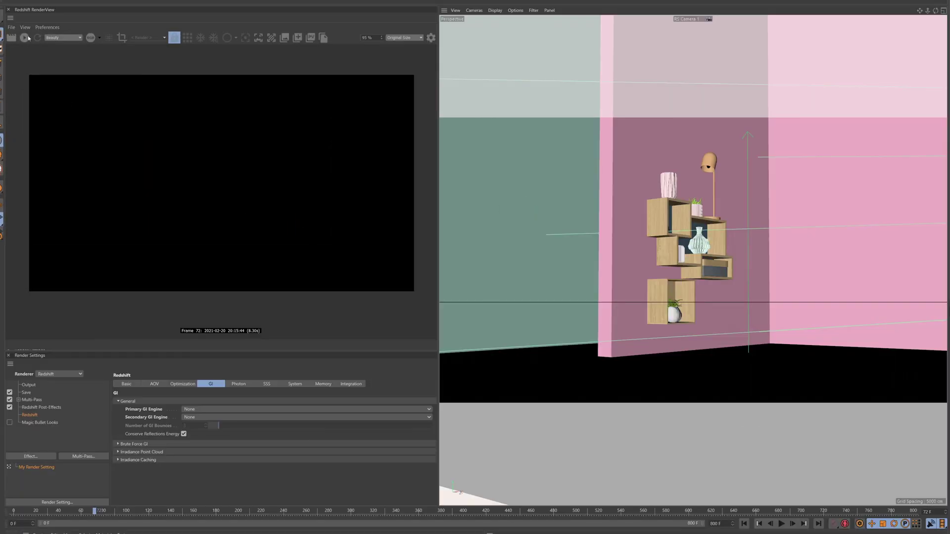
Start the interactive render and set the primary GI engine to Brute Force and the secondary to Irradiance Point Cloud
left_click(24, 38)
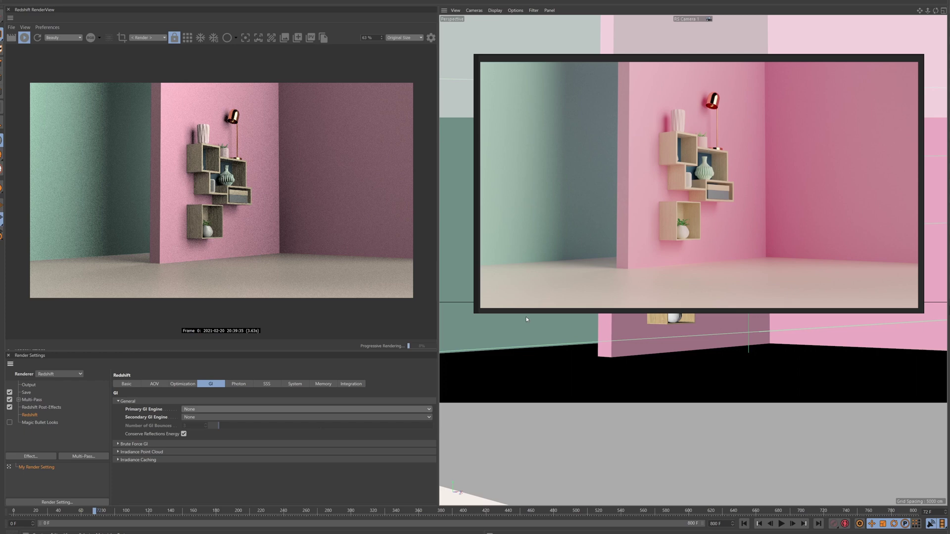
left_click(209, 410)
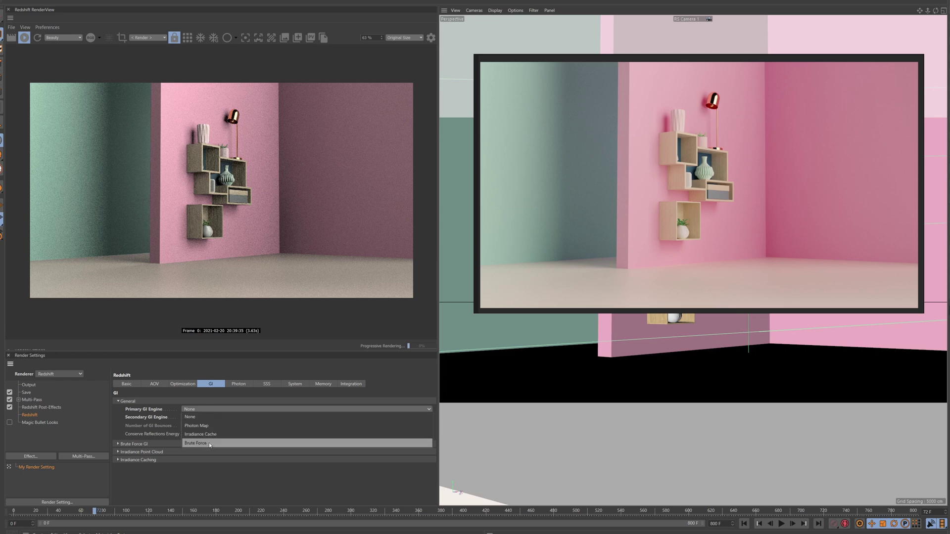
left_click(209, 443)
left_click(216, 417)
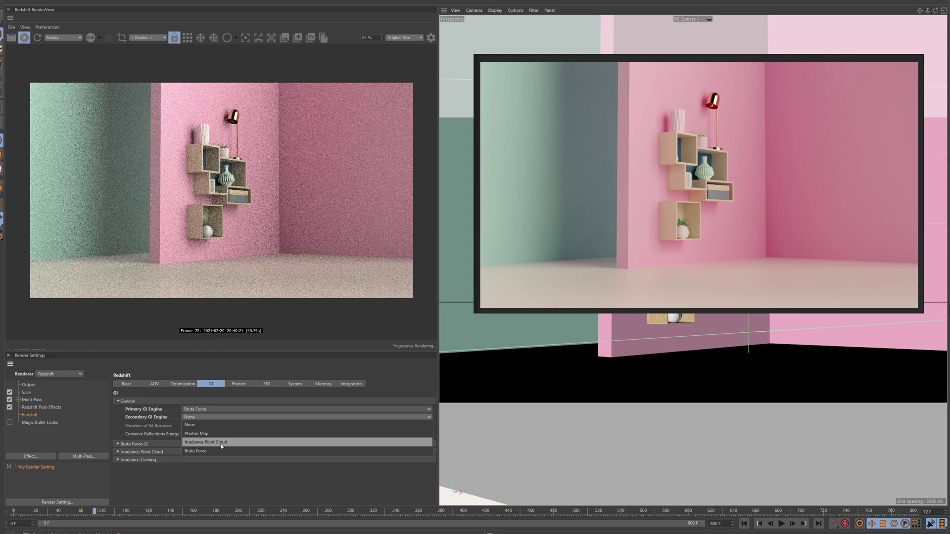
left_click(221, 444)
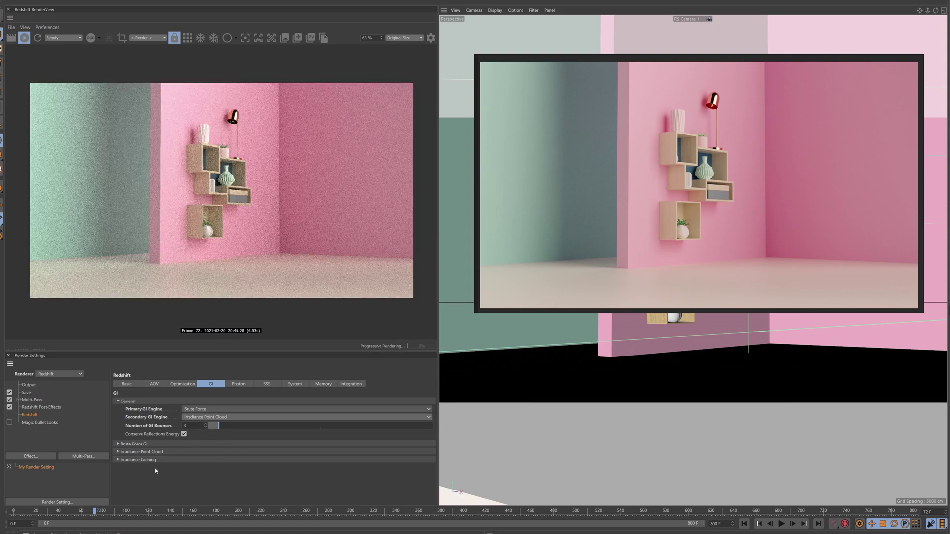
Test Brute Force GI at 16 rays and return the number of rays to 2048
left_click(118, 444)
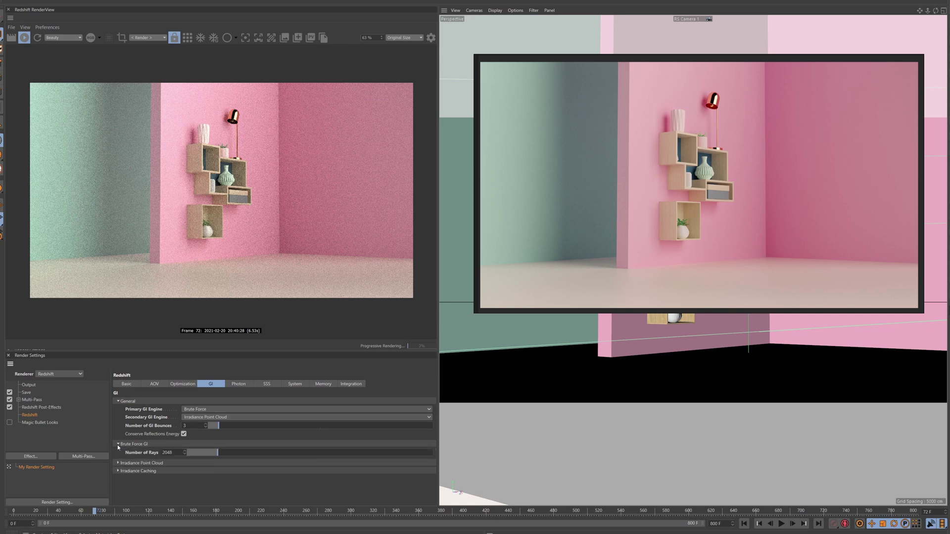
left_click(167, 452)
type("32")
key("Return")
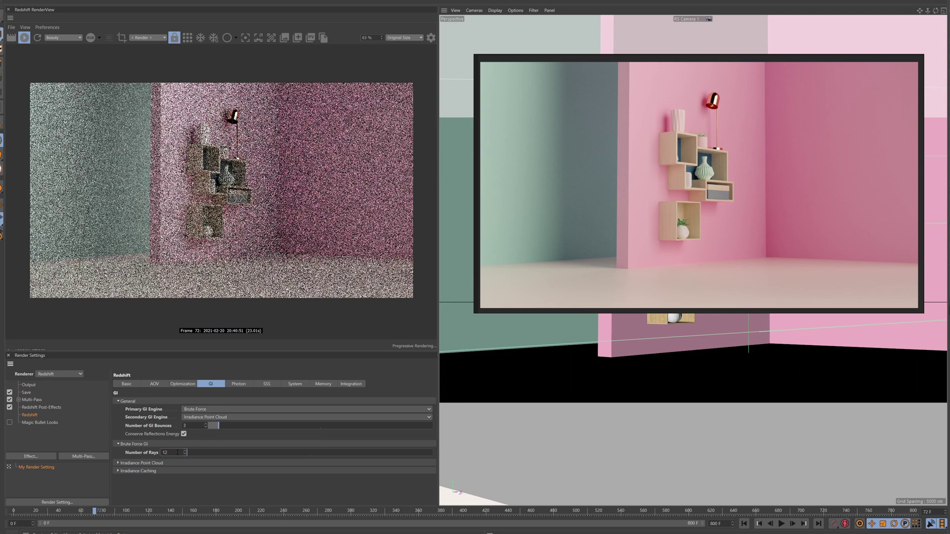
type("16")
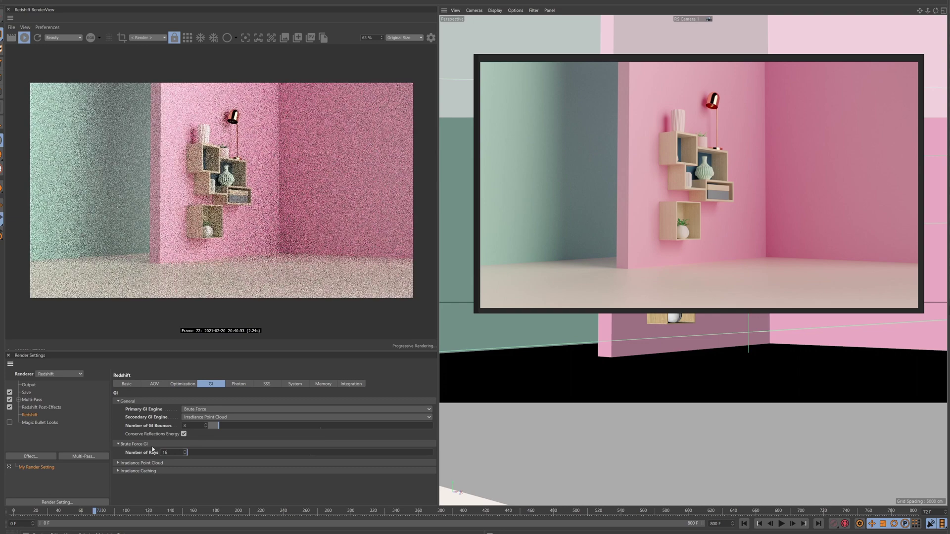
key("Return")
double_click(176, 452)
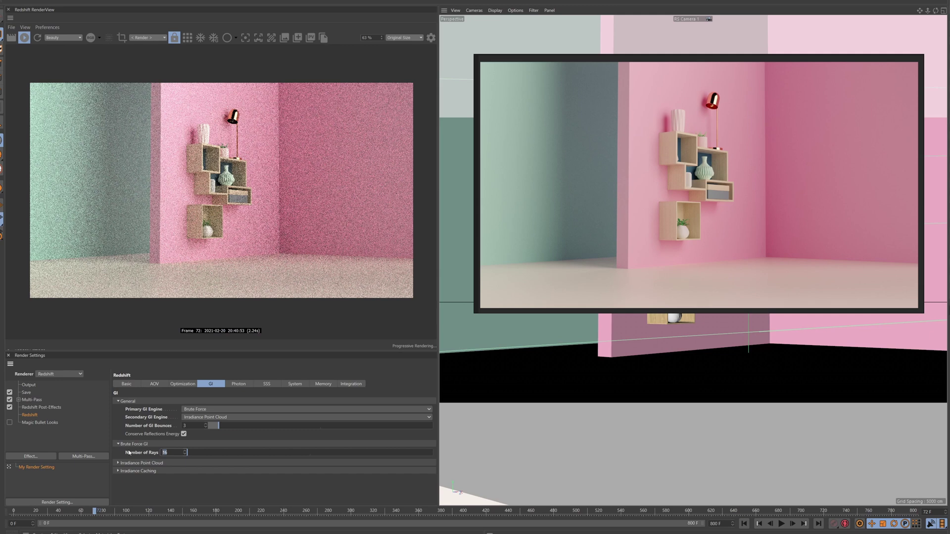
type("1")
key("Return")
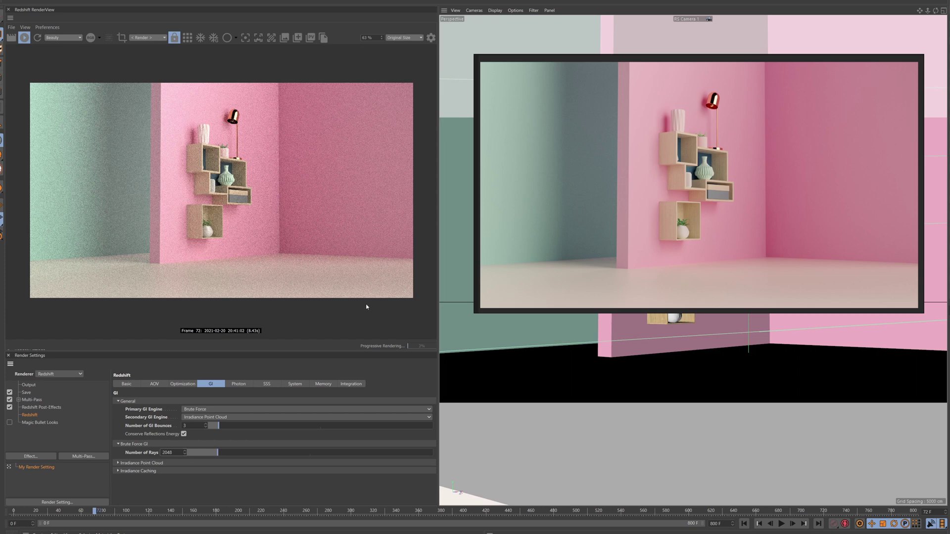
Show Redshift's basic properties, enlarge the render settings area and collapse the Sampling Overrides group
left_click(129, 384)
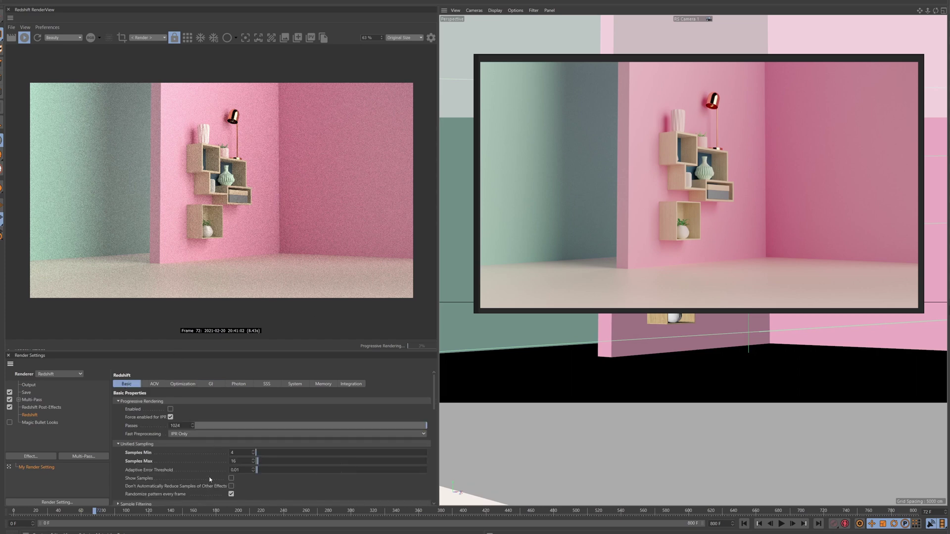
scroll(198, 464, "down", 5)
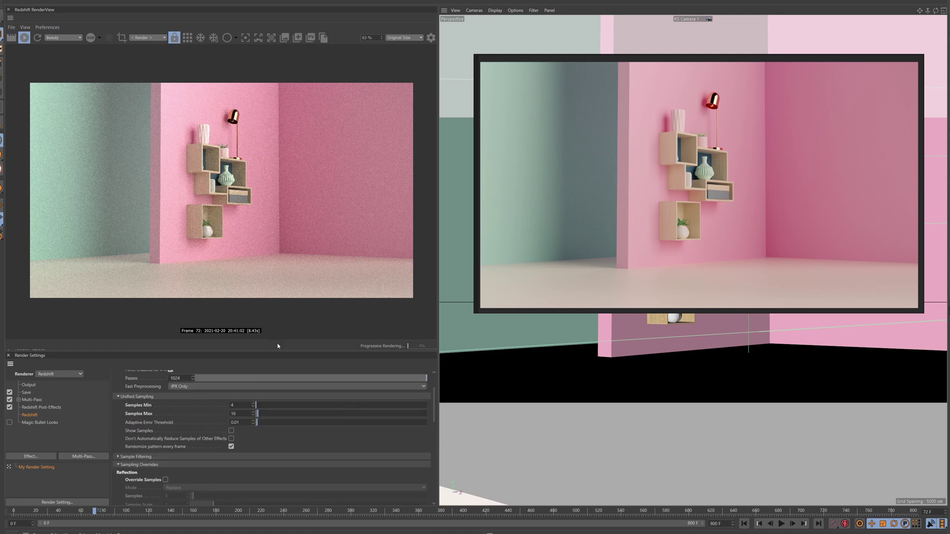
left_click_drag(278, 349, 277, 280)
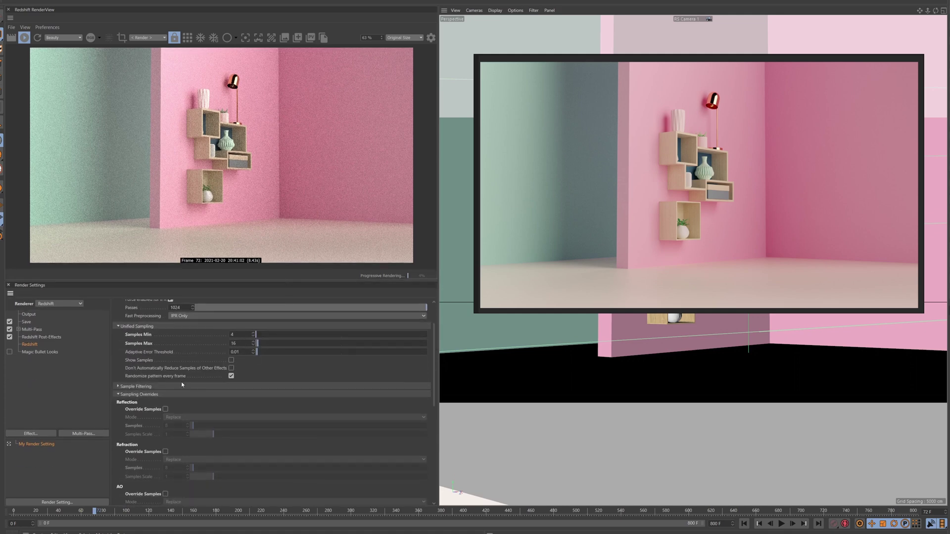
left_click(119, 394)
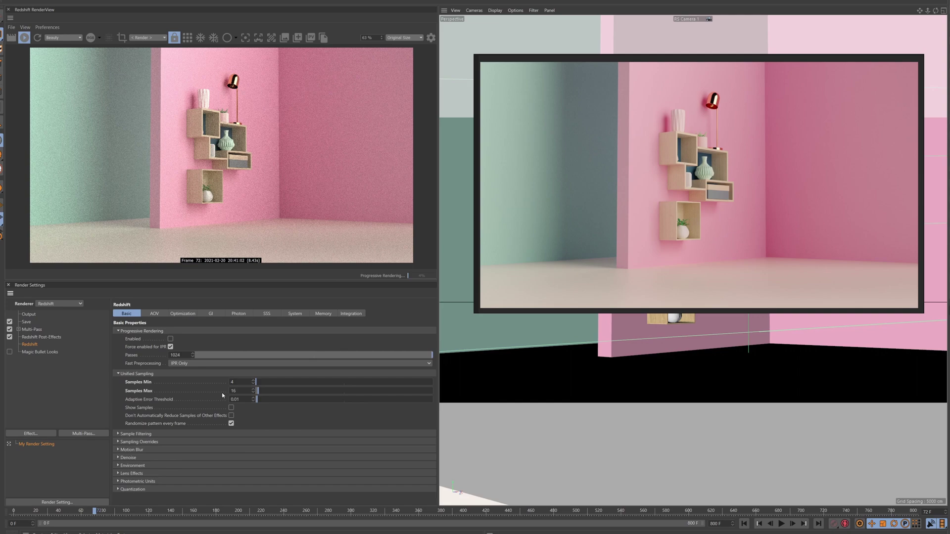
Set the Unified Sampling maximum to 1024 samples and the minimum to 512
double_click(247, 390)
key("BackSpace")
type("1024")
key("Return")
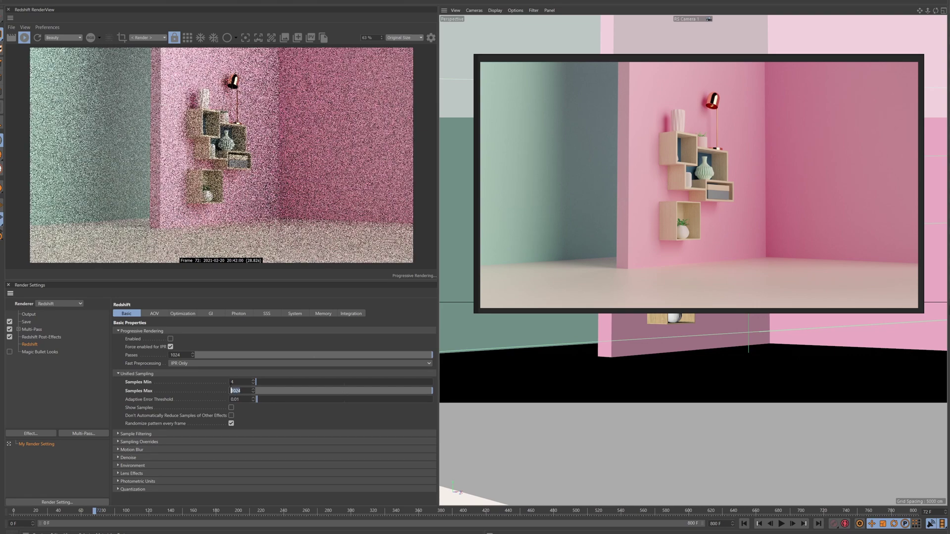
key("shift+Tab")
type("5")
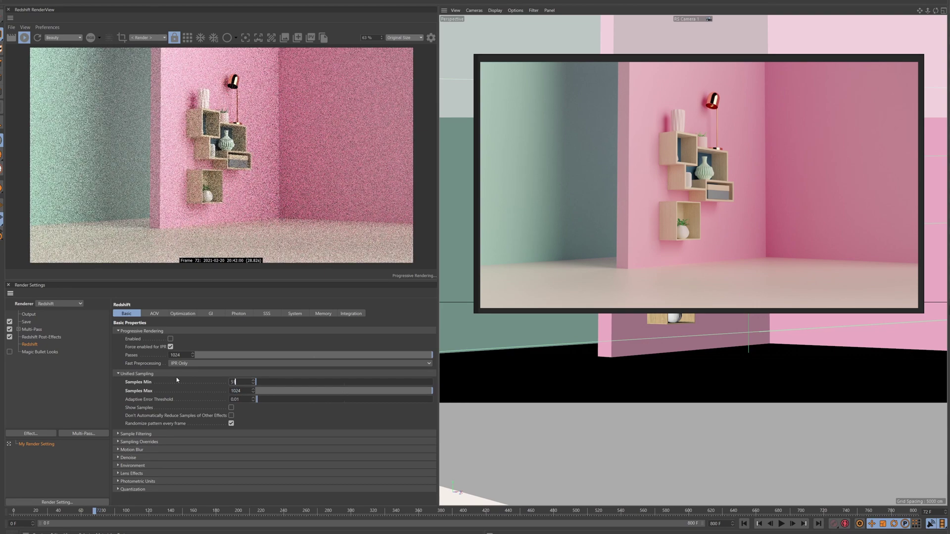
type("12")
key("Return")
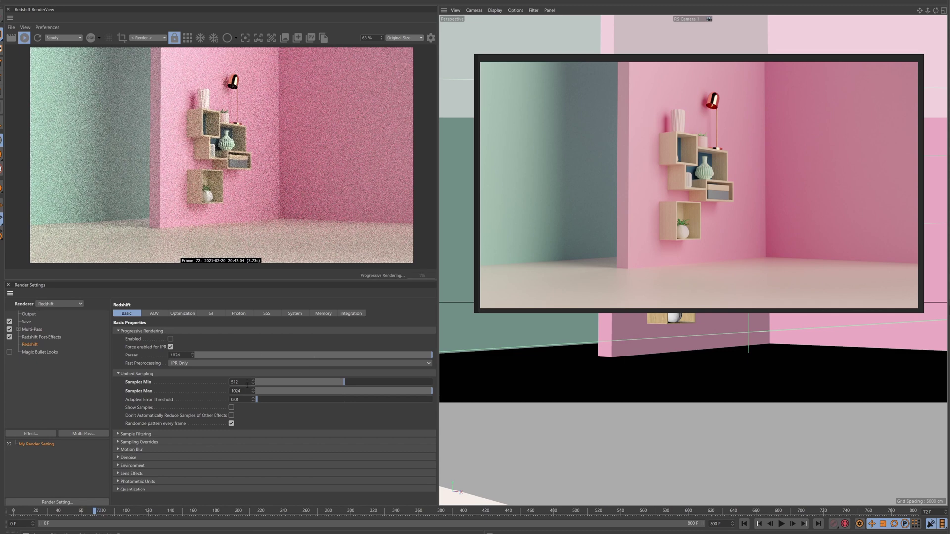
Return Unified Sampling to a minimum of 4 and a maximum of 16 samples
left_click_drag(248, 384, 212, 383)
type("4")
key("Tab")
type("16")
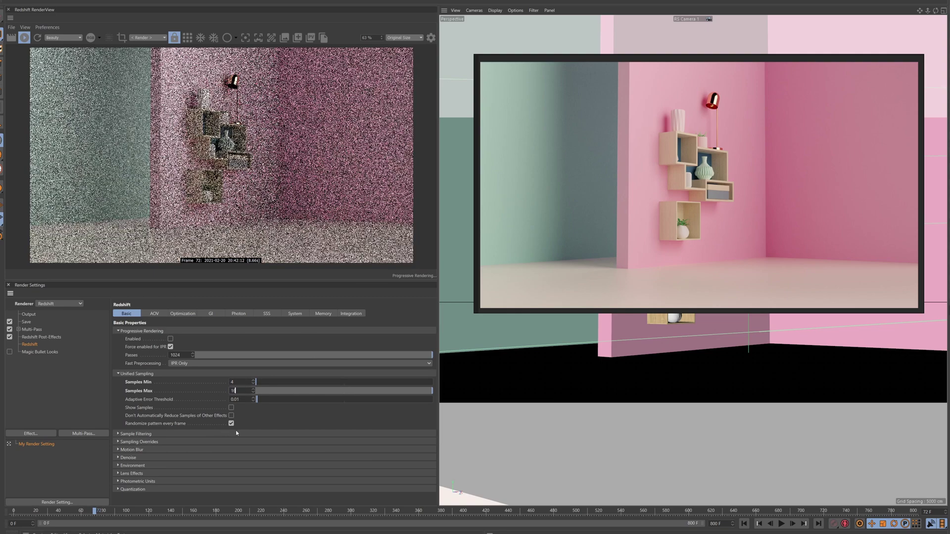
key("Return")
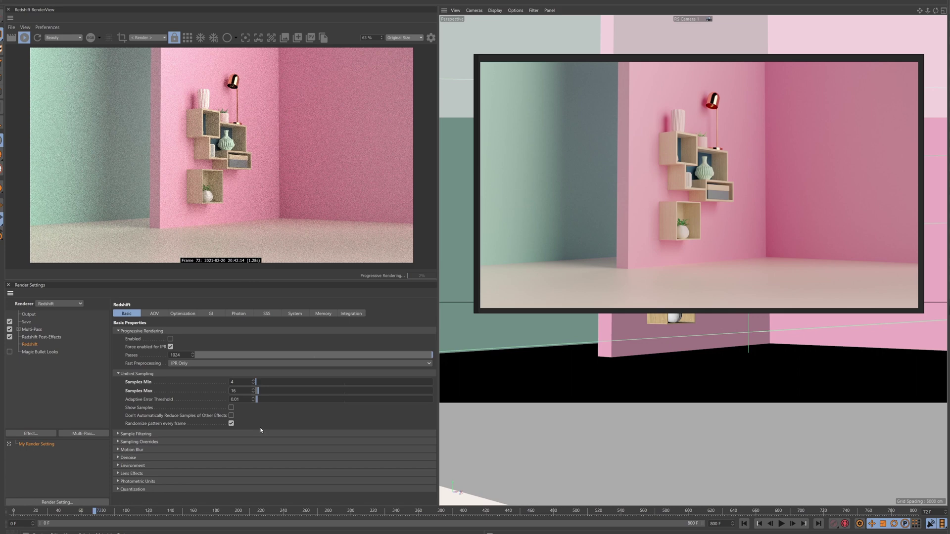
Expand the Sampling Overrides and override the reflection samples in Replace mode with 256
left_click(119, 441)
scroll(135, 460, "down", 3)
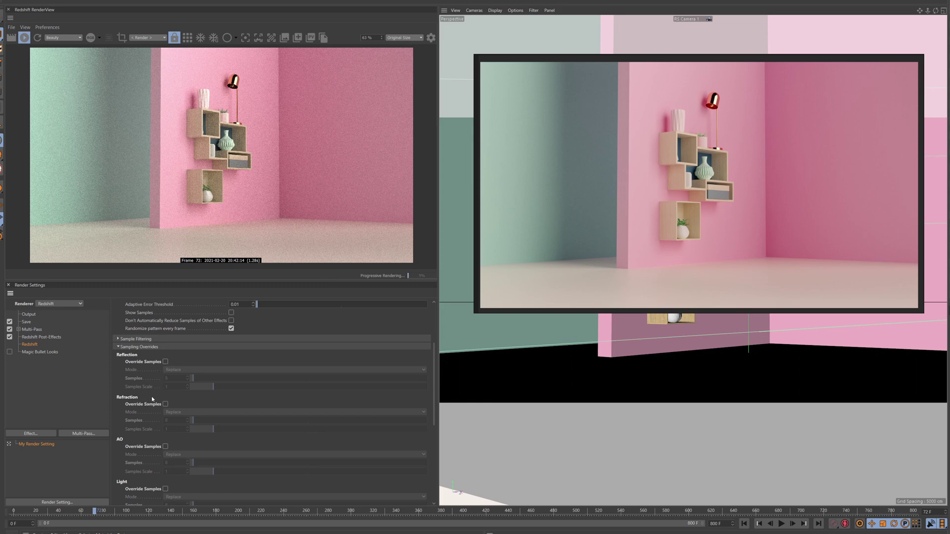
scroll(151, 396, "down", 4)
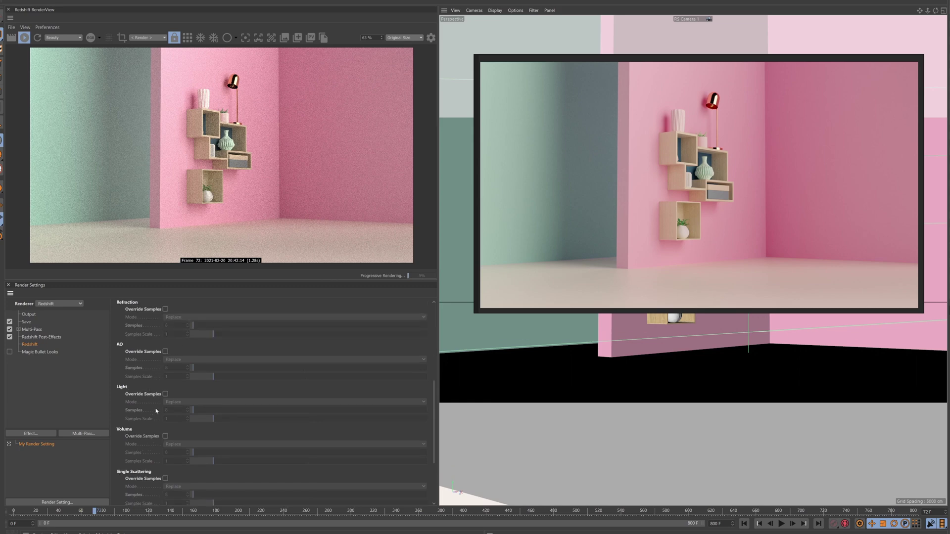
scroll(159, 407, "up", 6)
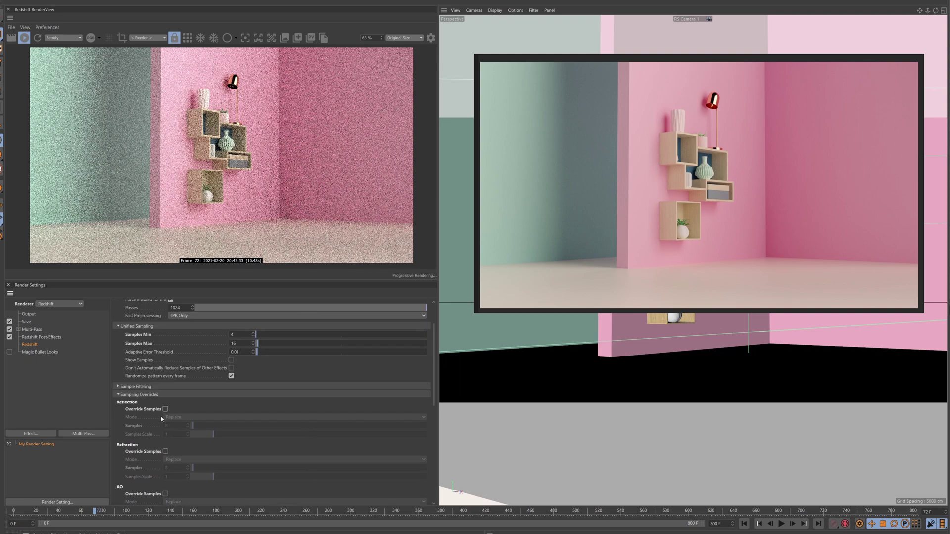
left_click(165, 409)
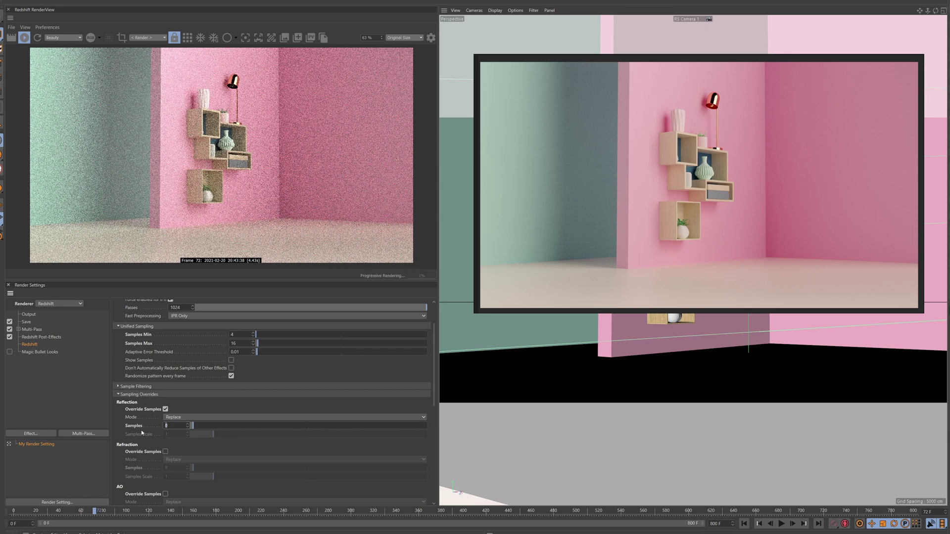
type("256")
key("Return")
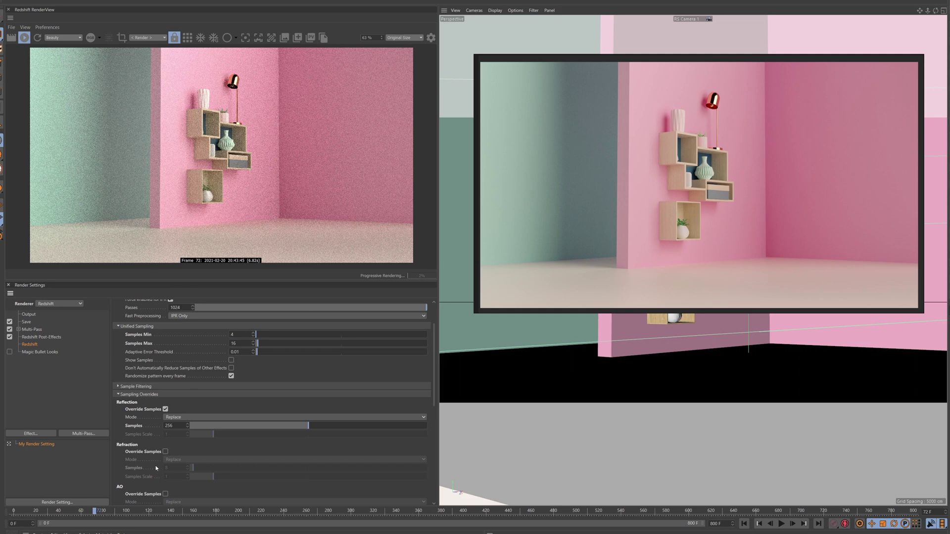
double_click(175, 426)
type("512")
key("ctrl+z")
Override the light samples in Replace mode with 128
scroll(187, 443, "down", 4)
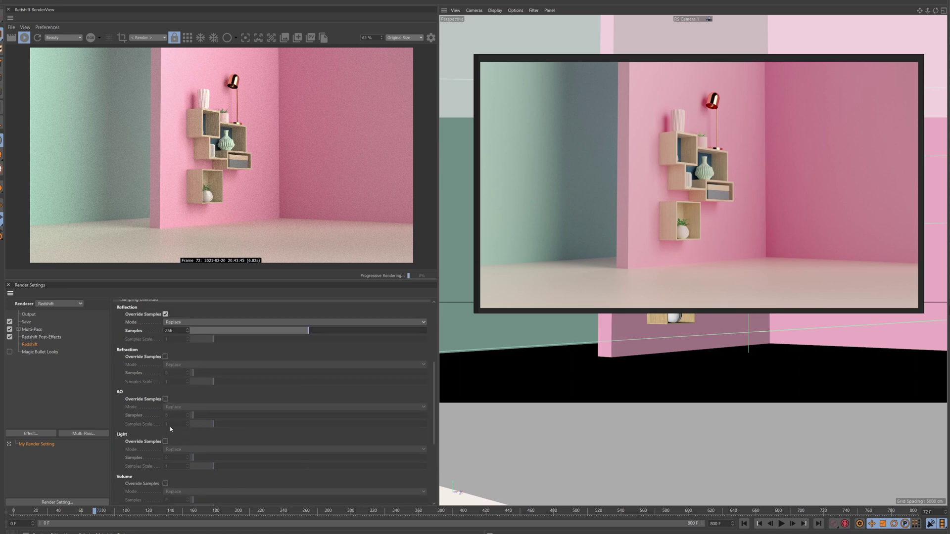
left_click(165, 442)
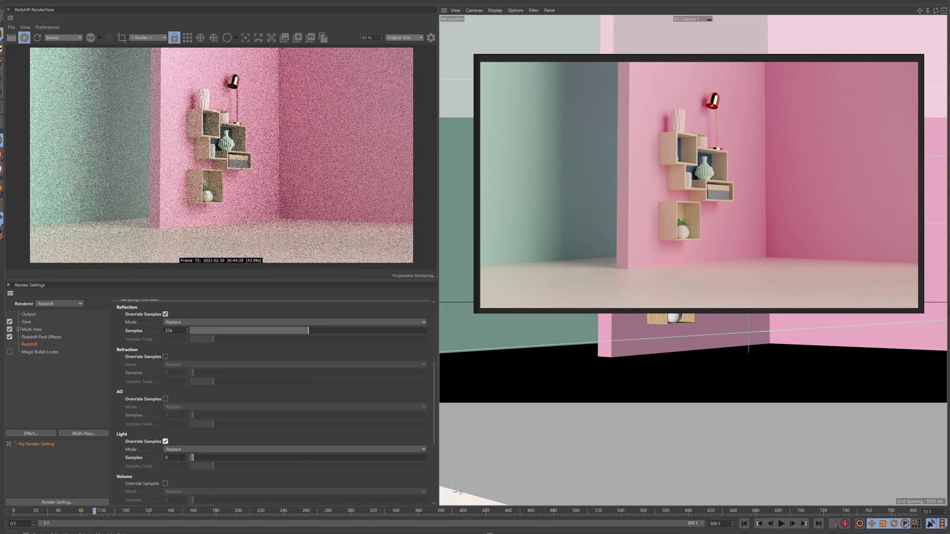
double_click(177, 458)
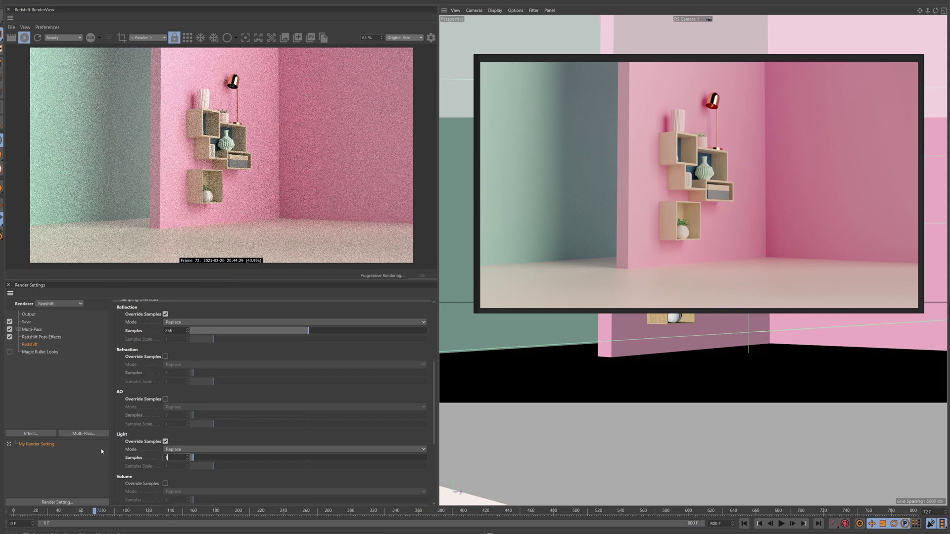
type("128")
key("Return")
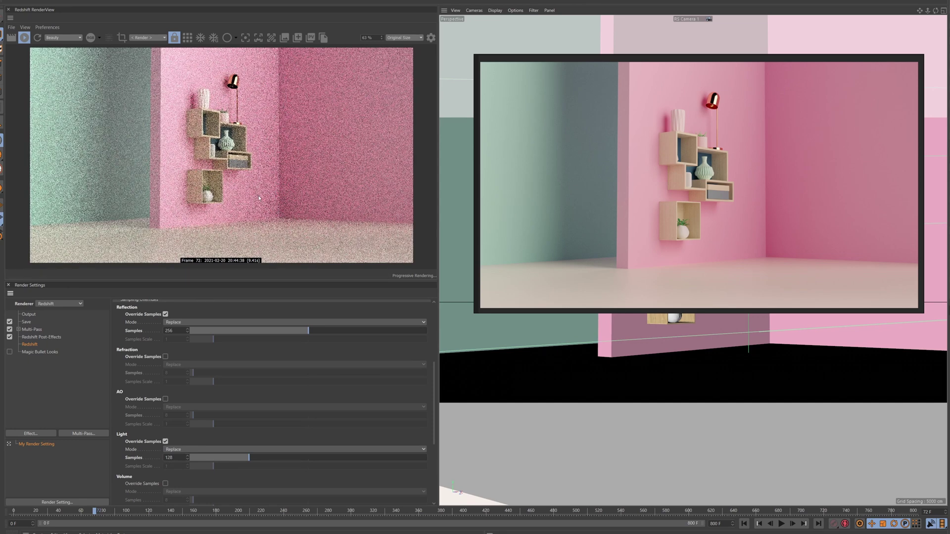
Switch the render view to bucket rendering and make its area wider and taller
scroll(259, 198, "down", 1)
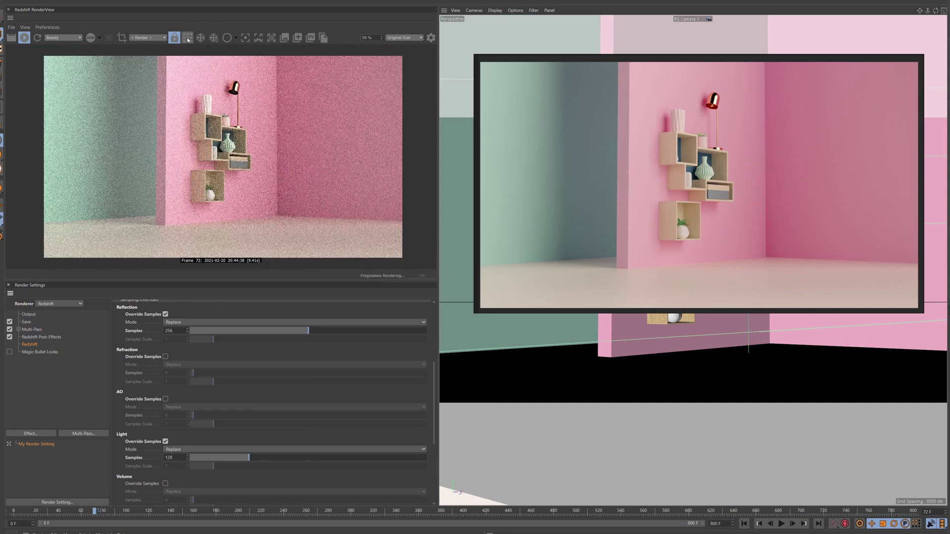
left_click(188, 38)
left_click_drag(438, 280, 556, 280)
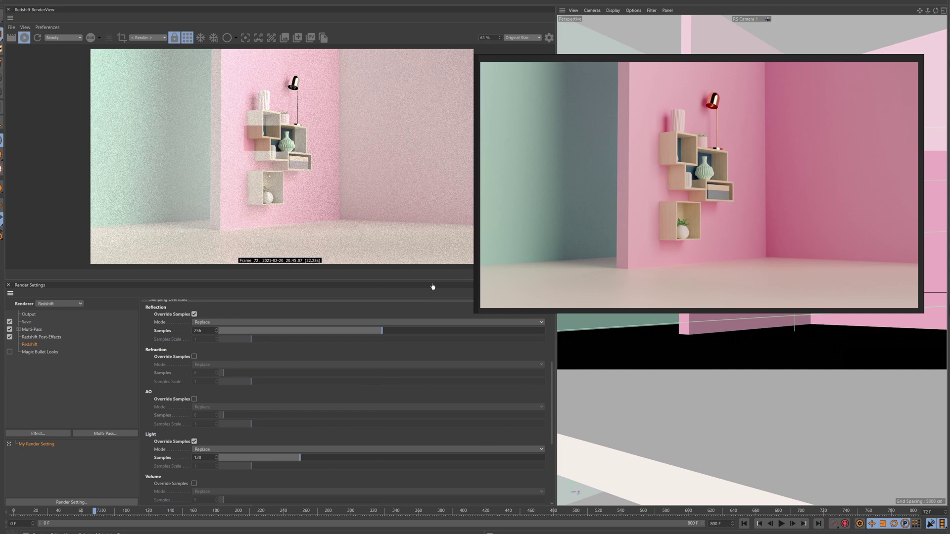
left_click_drag(432, 280, 432, 365)
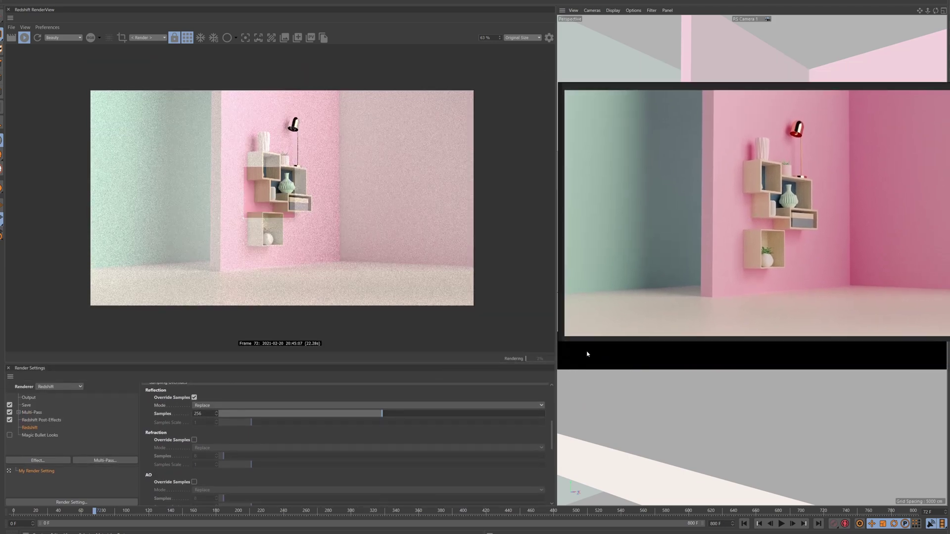
scroll(399, 231, "up", 3)
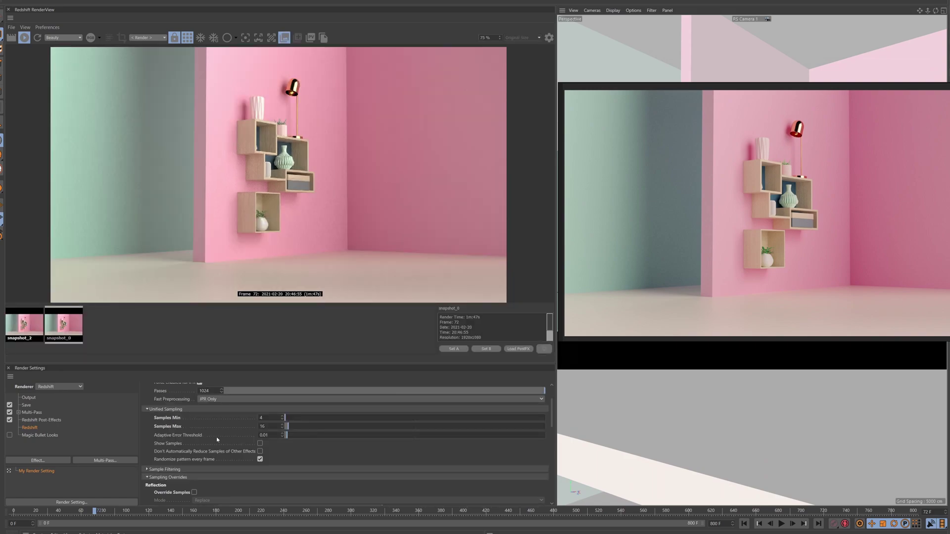
Re-enable the sample overrides for reflection and light
scroll(217, 435, "down", 5)
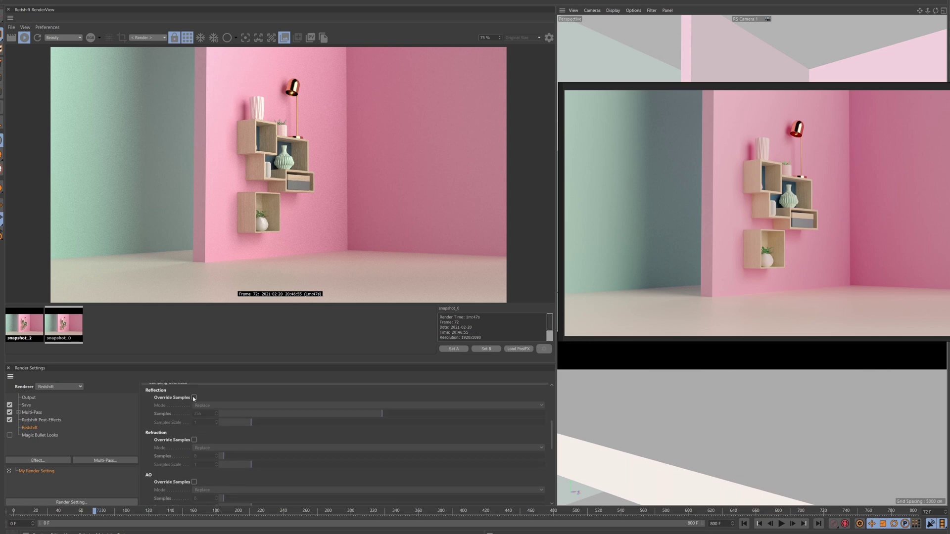
scroll(201, 460, "up", 2)
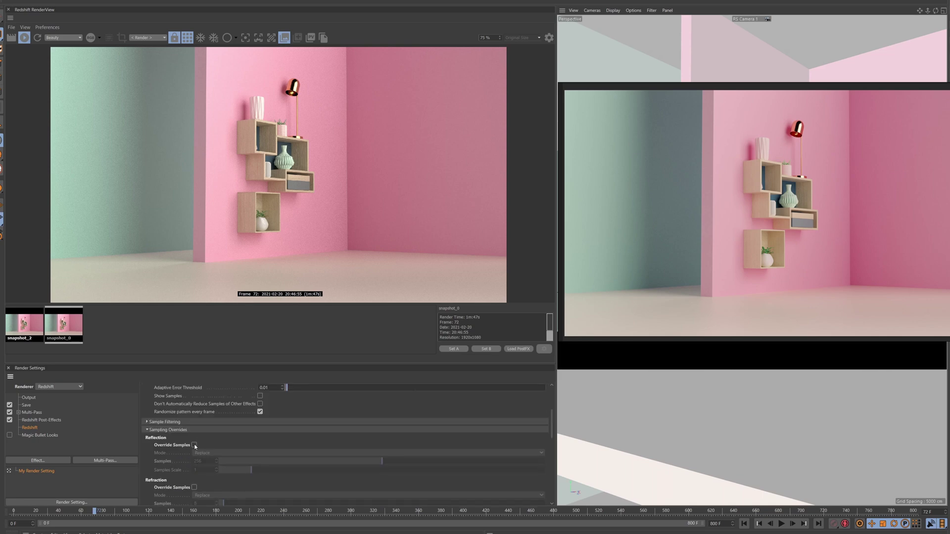
left_click(194, 445)
scroll(153, 454, "down", 4)
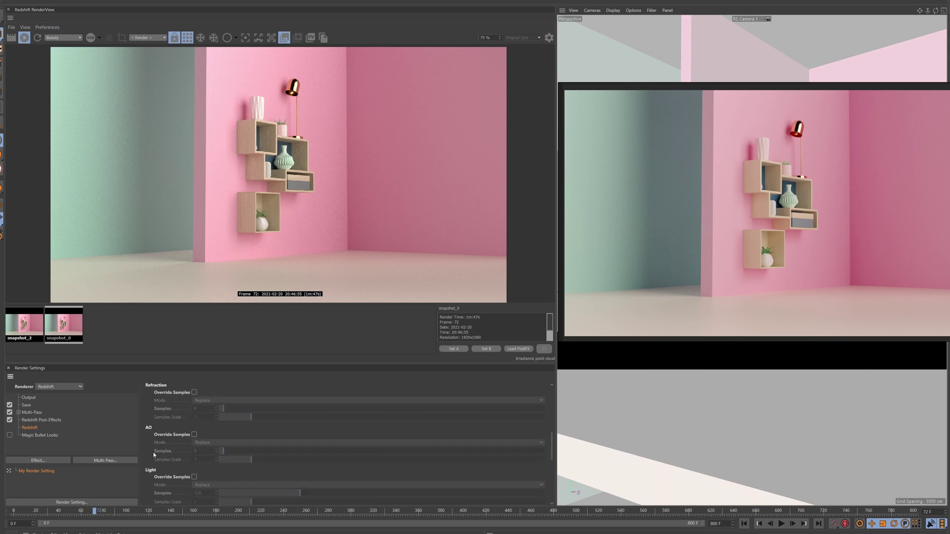
left_click(194, 477)
scroll(168, 489, "up", 10)
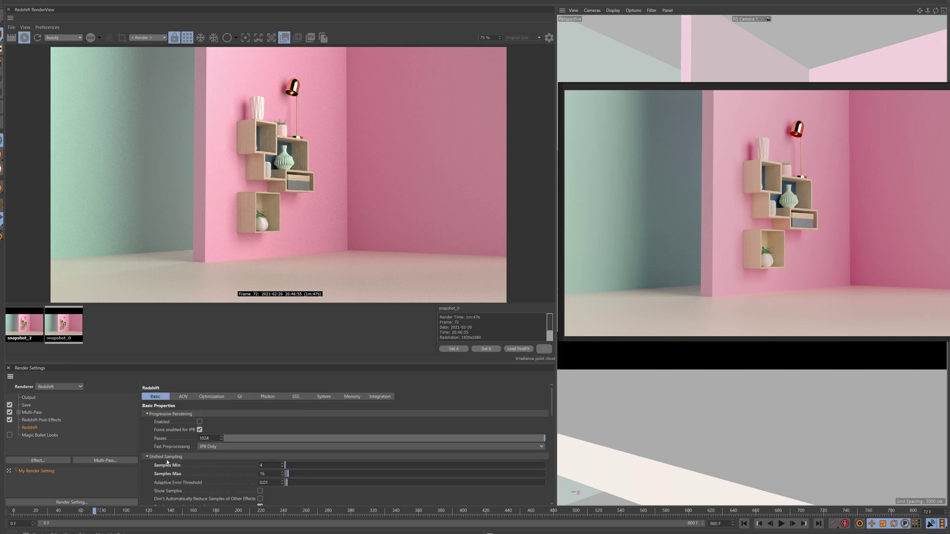
Compare the two render snapshots up close around the shelves to judge their noise
left_click(25, 323)
scroll(307, 140, "up", 8)
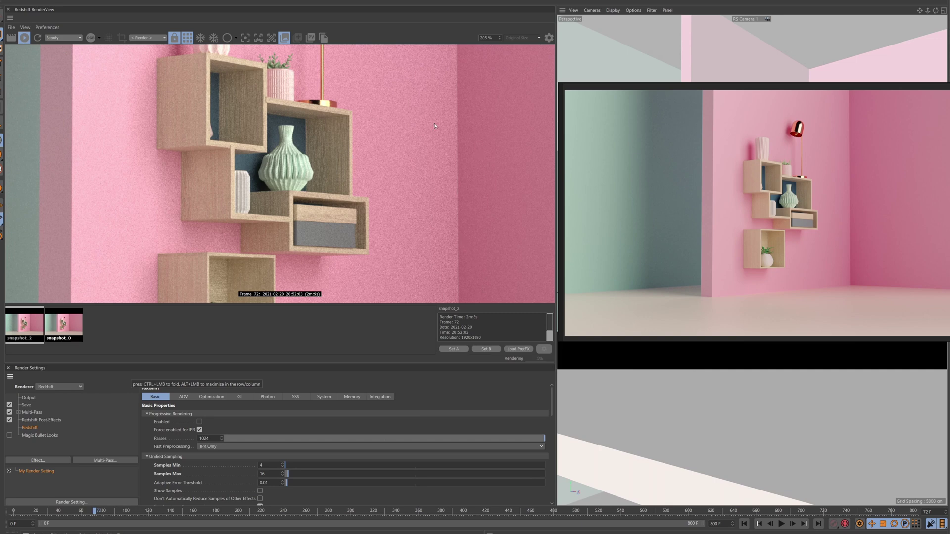
left_click(56, 332)
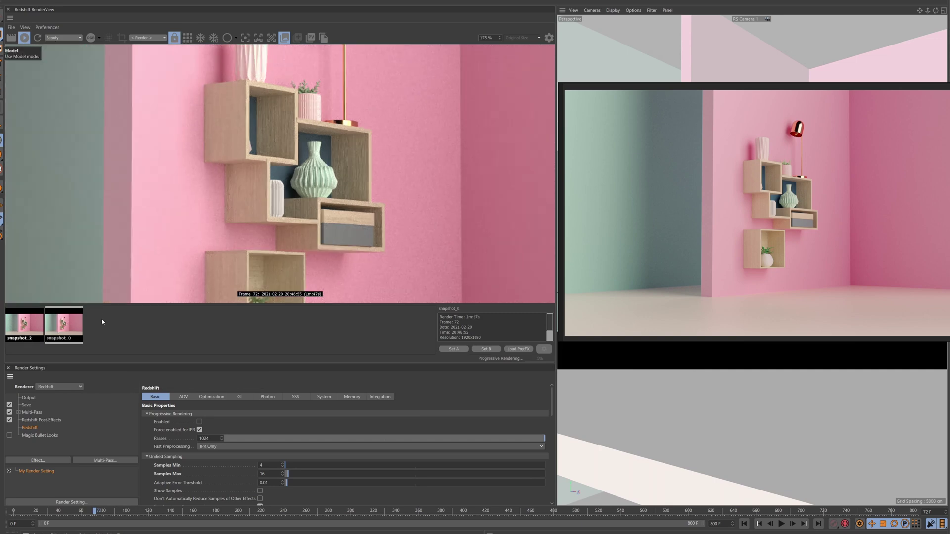
left_click(23, 324)
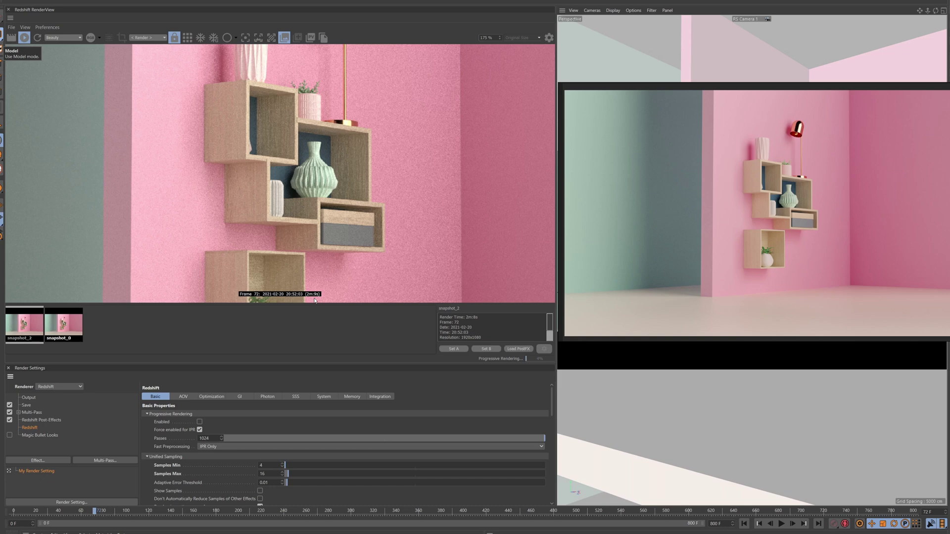
left_click(67, 330)
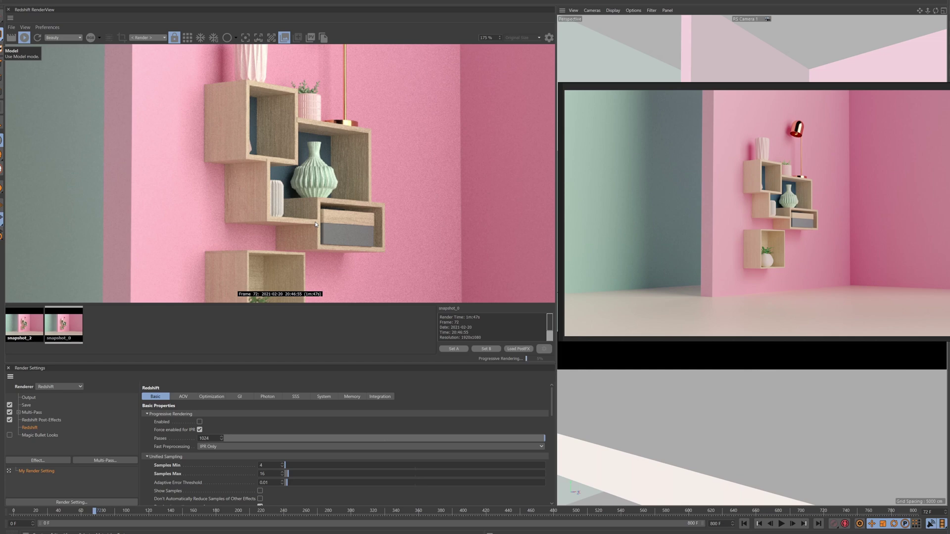
scroll(356, 193, "down", 3)
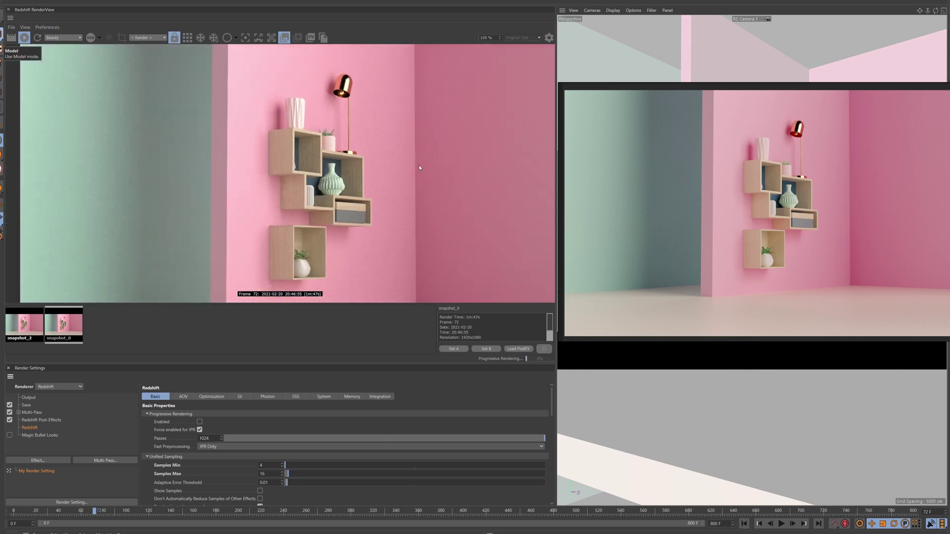
scroll(401, 197, "down", 3)
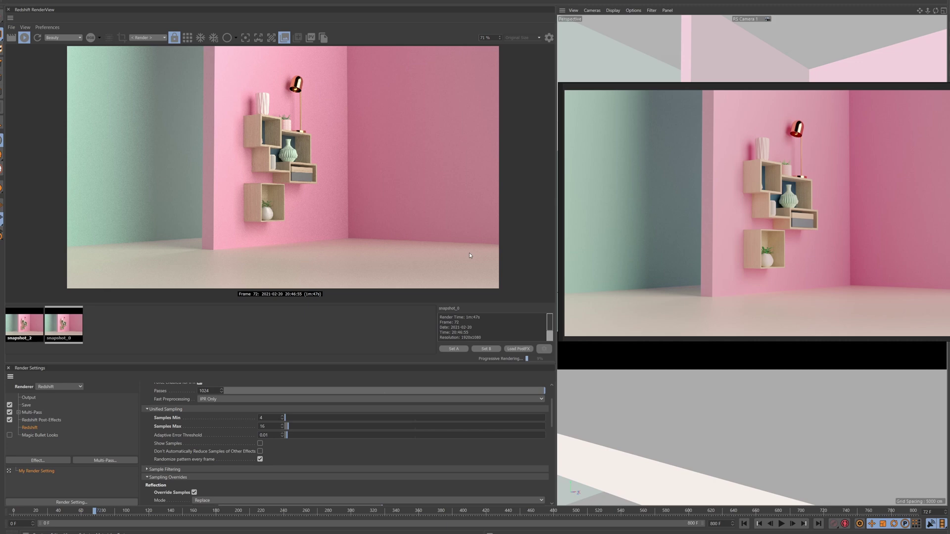
Set the light override samples to 512
scroll(230, 452, "down", 4)
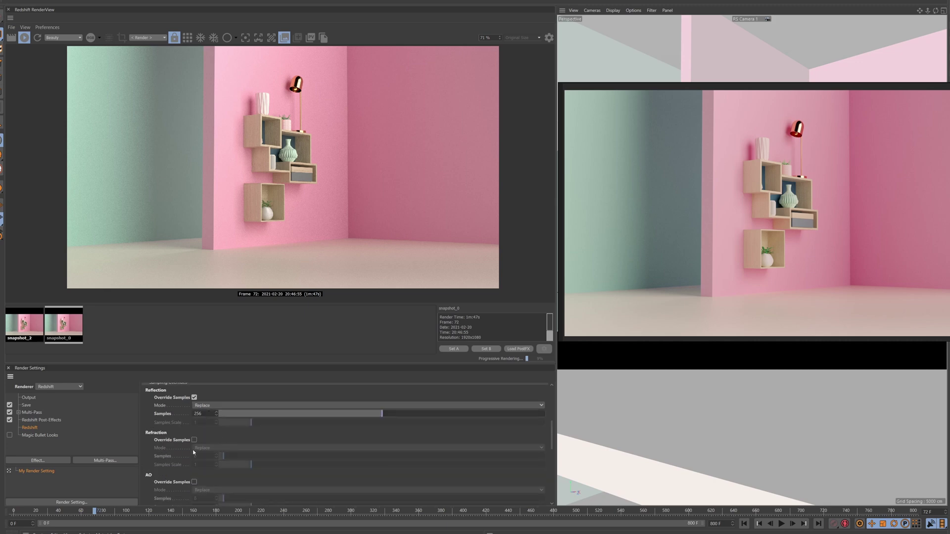
scroll(194, 452, "down", 4)
left_click(204, 445)
type("5")
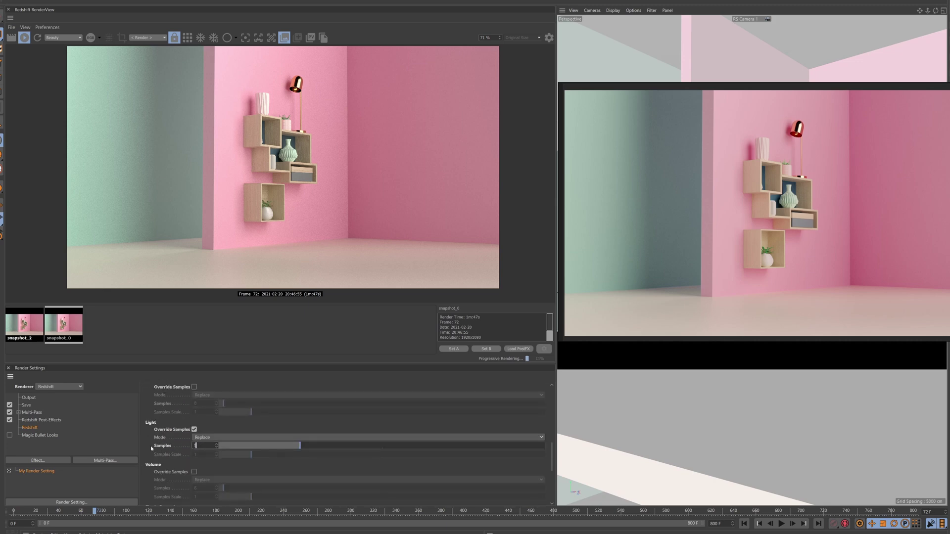
type("12")
key("Return")
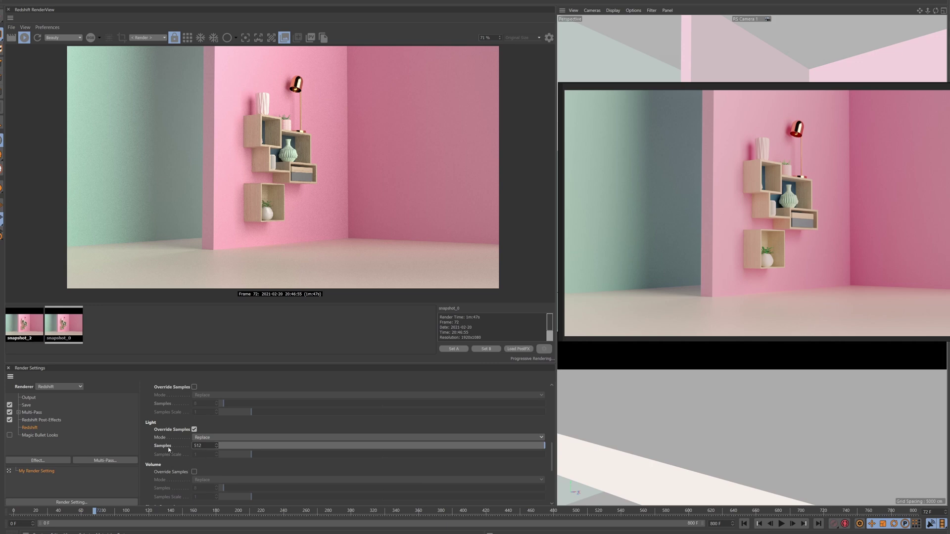
Review the sampling overrides from reflection down to sub-surface multiple scattering
scroll(176, 446, "up", 4)
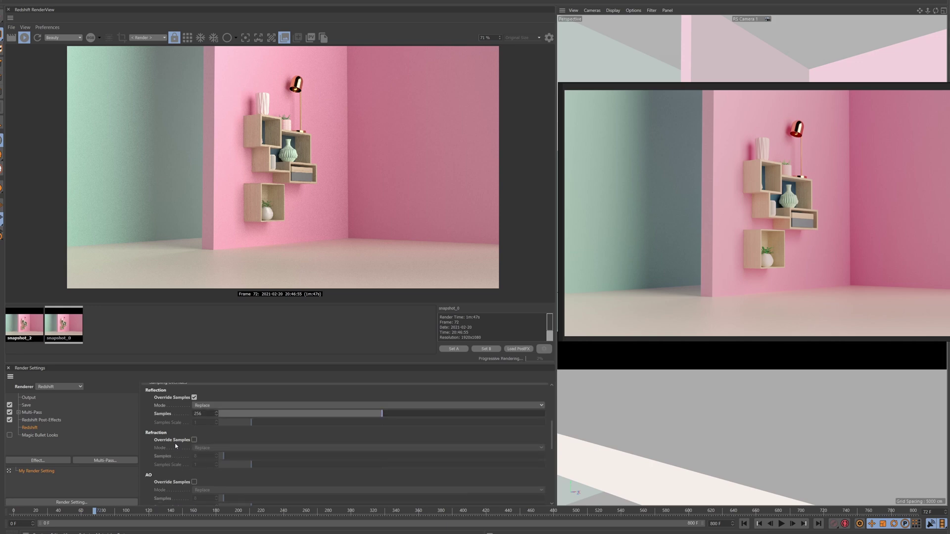
scroll(182, 438, "down", 2)
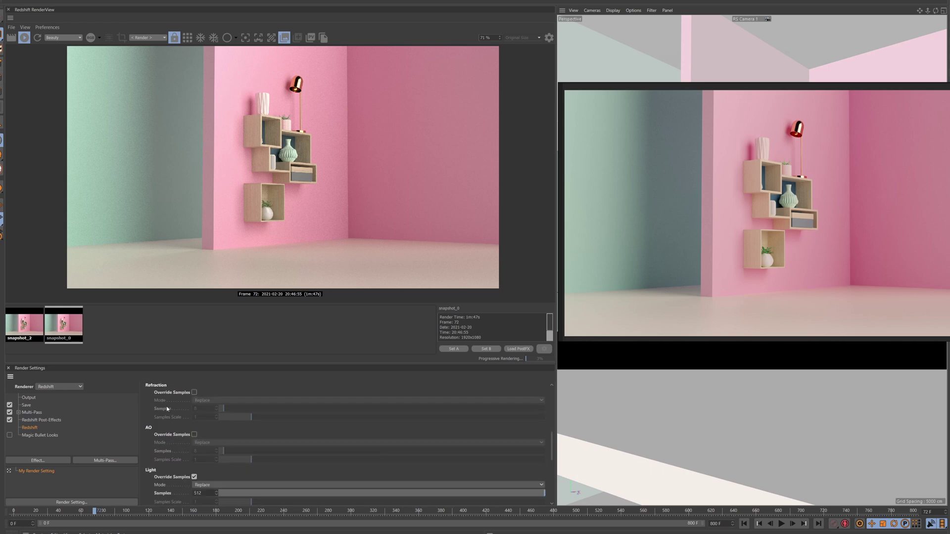
scroll(157, 434, "down", 2)
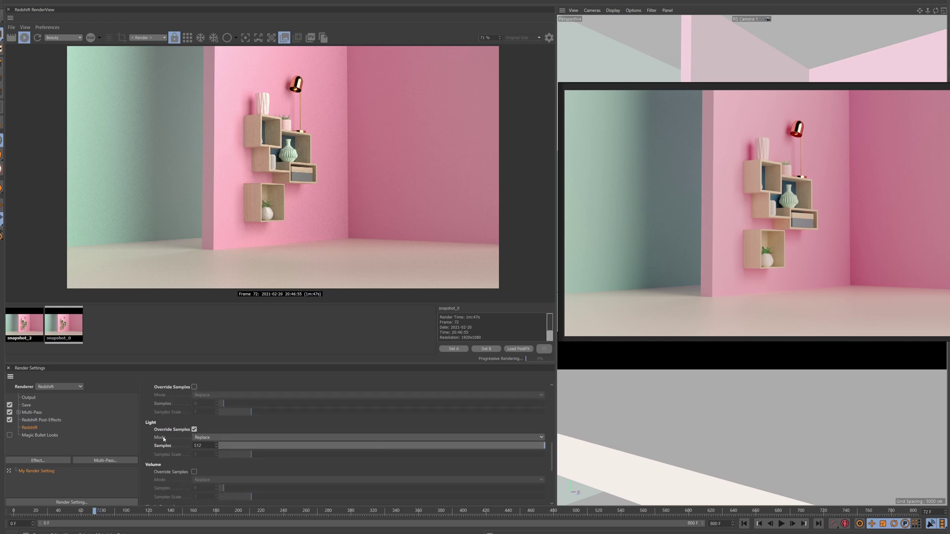
scroll(153, 432, "down", 2)
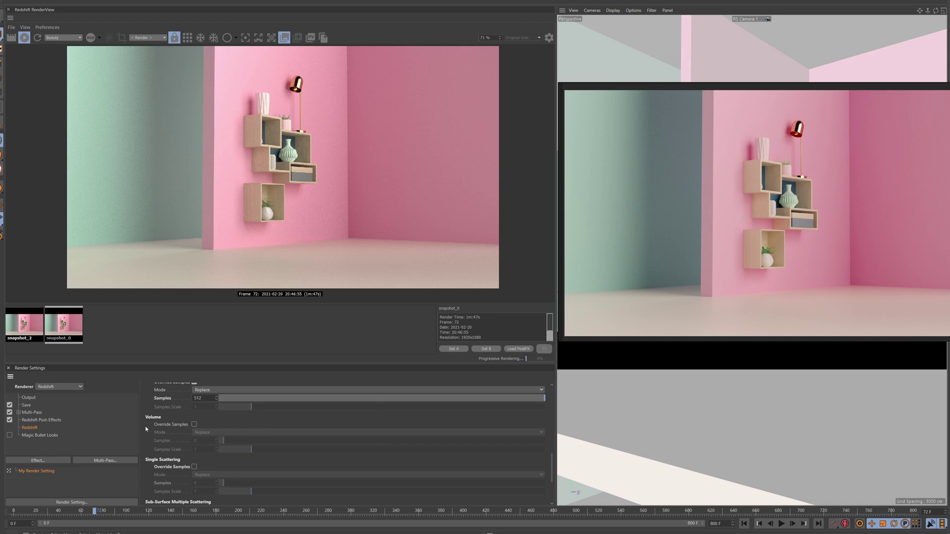
scroll(177, 463, "down", 2)
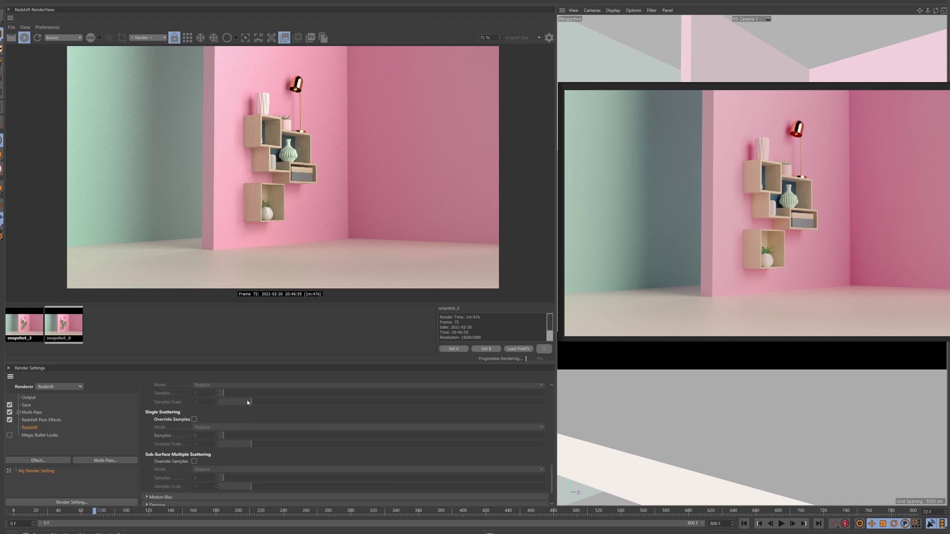
scroll(182, 451, "up", 10)
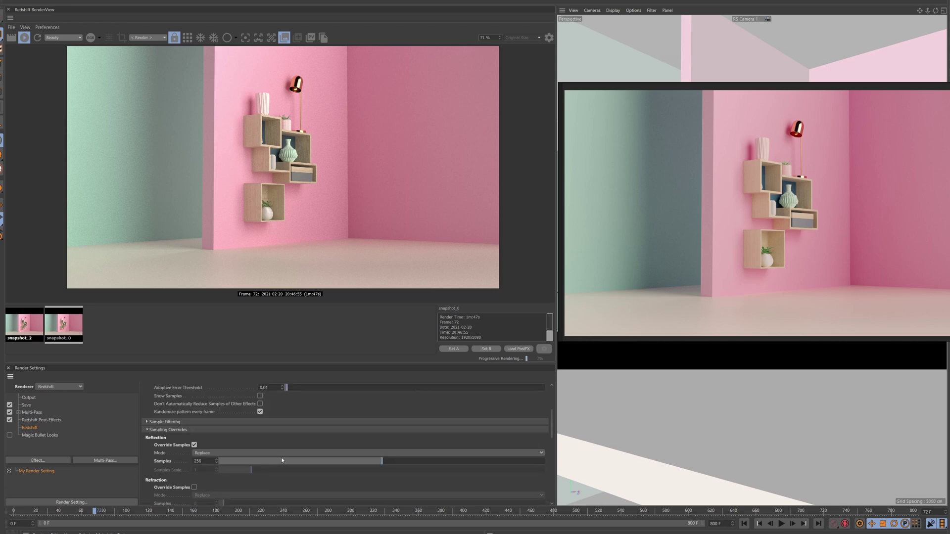
Collapse the Sampling Overrides and set the unified sampling to a minimum of 32 and a maximum of 64 samples
left_click(147, 430)
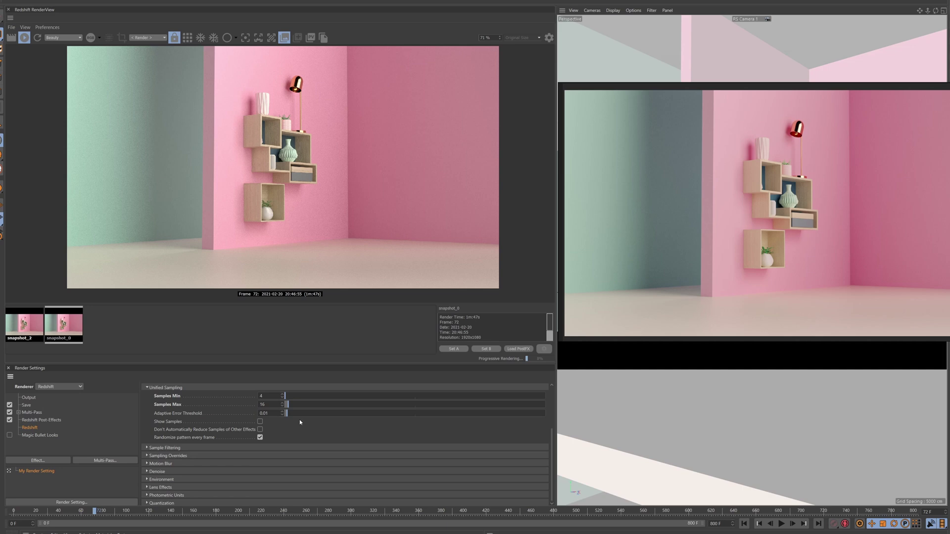
left_click_drag(284, 415, 286, 414)
scroll(271, 406, "up", 2)
left_click(273, 452)
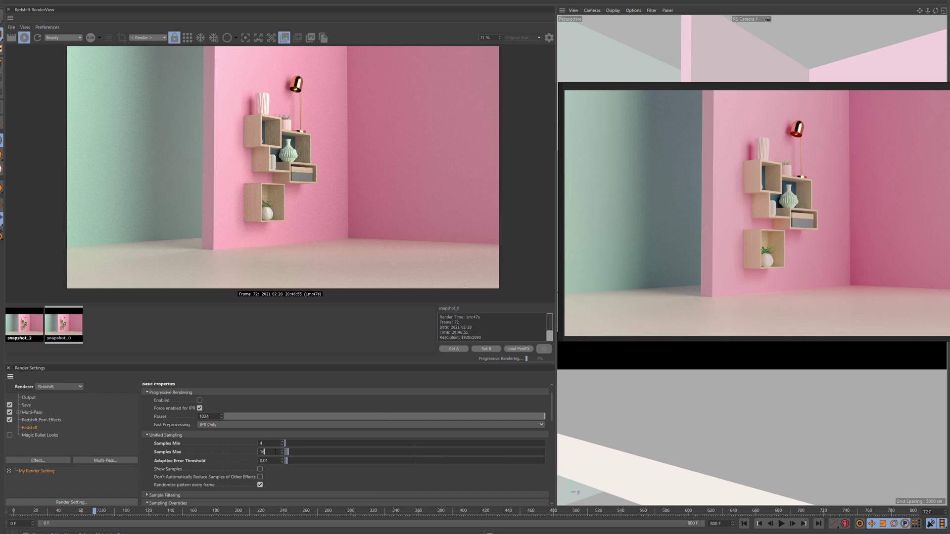
left_click_drag(273, 452, 218, 455)
type("6")
key("shift+Tab")
type("32")
key("Return")
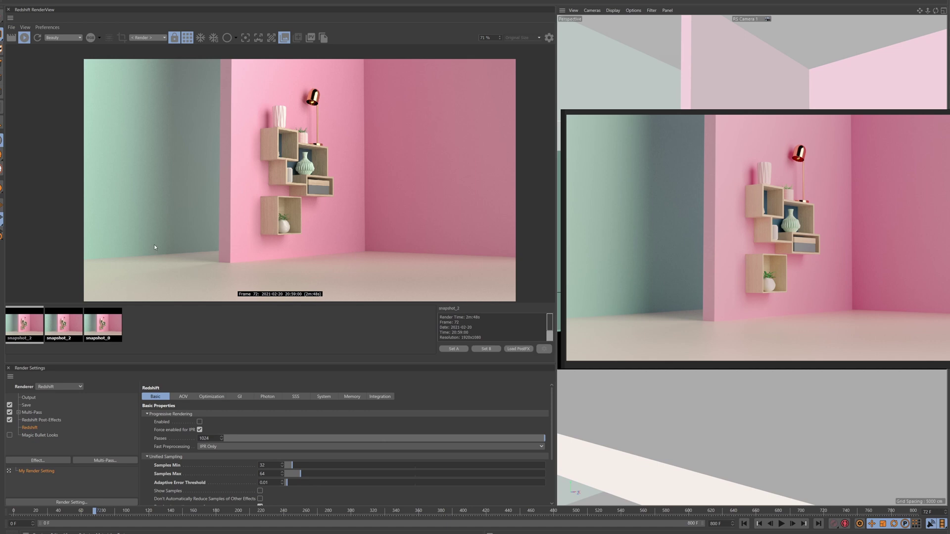
Inspect the latest render snapshot up close around the shelves for remaining noise
scroll(271, 168, "up", 5)
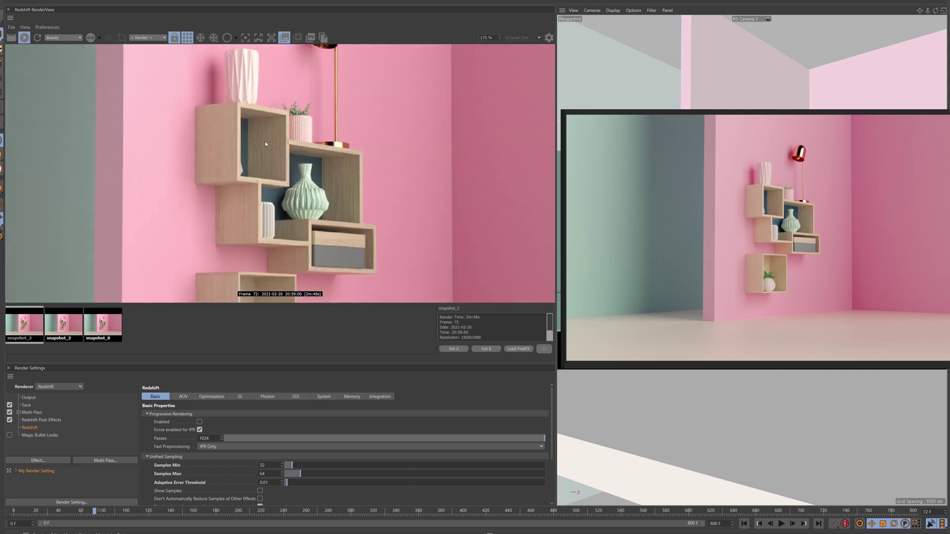
scroll(272, 168, "up", 1)
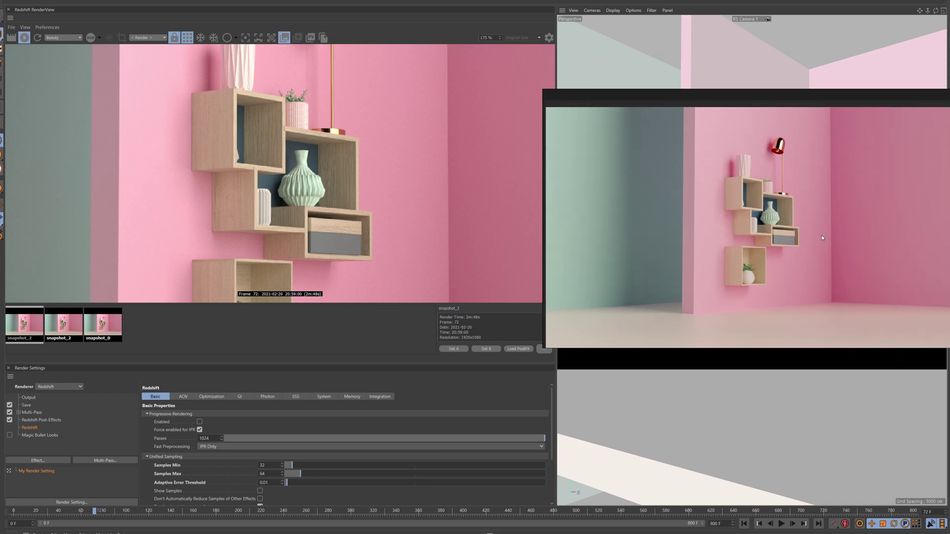
scroll(173, 218, "down", 5)
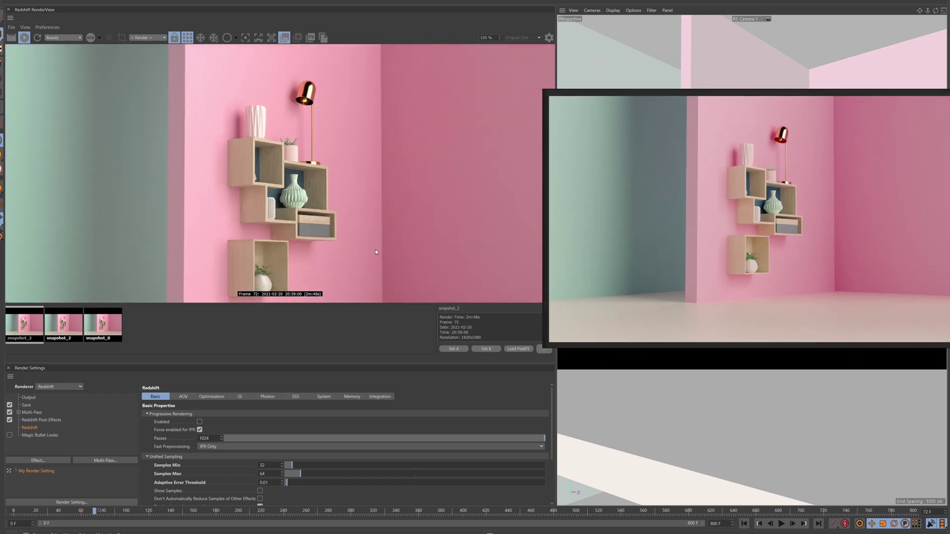
scroll(422, 197, "down", 1)
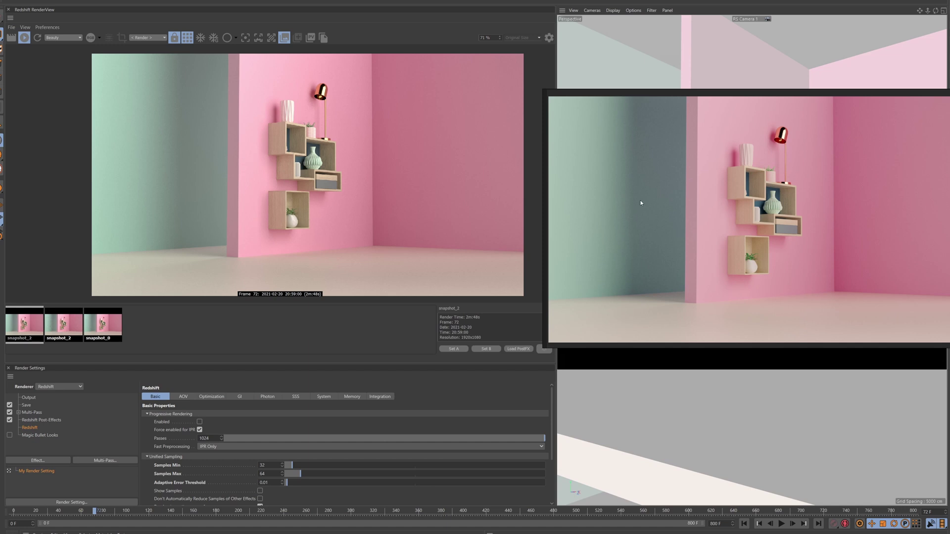
Close the render settings and line up the render with the floating reference image for comparison
left_click_drag(642, 208, 633, 168)
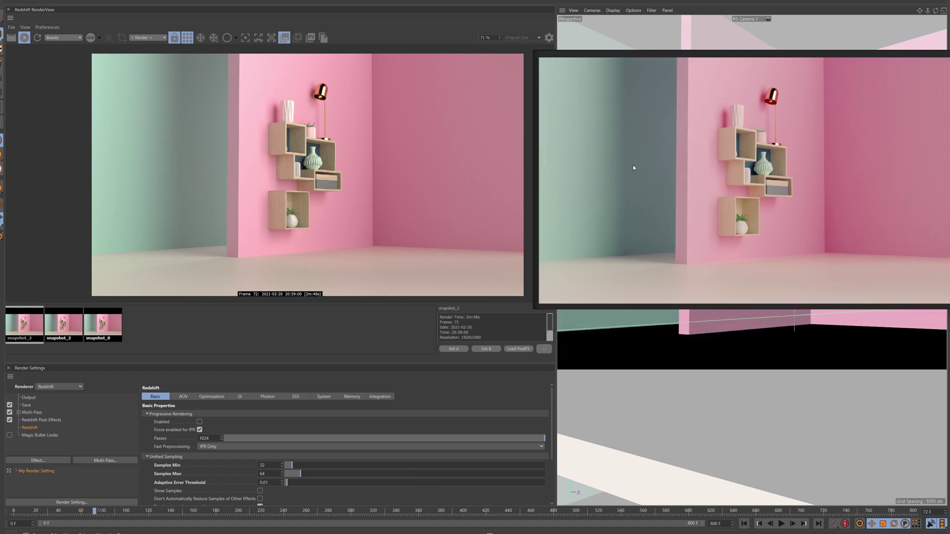
left_click(8, 369)
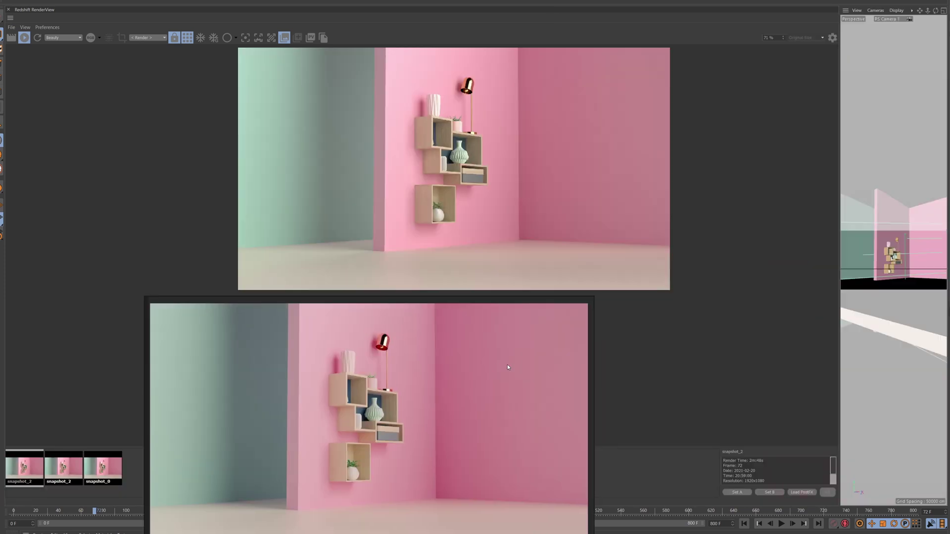
middle_click_drag(608, 172, 493, 175)
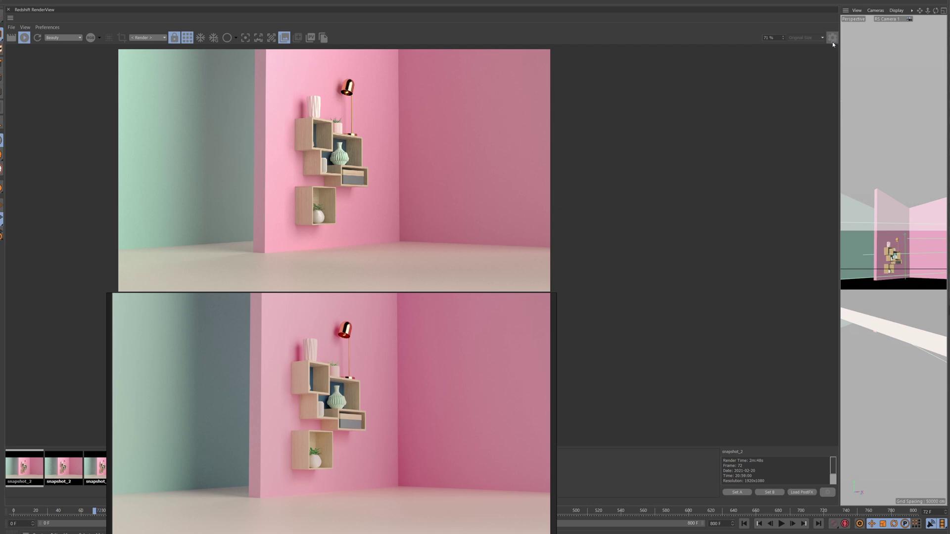
Set the render view's color management display mode to OCIO and load config.ocio from the aces_1.0.3 folder
left_click(832, 42)
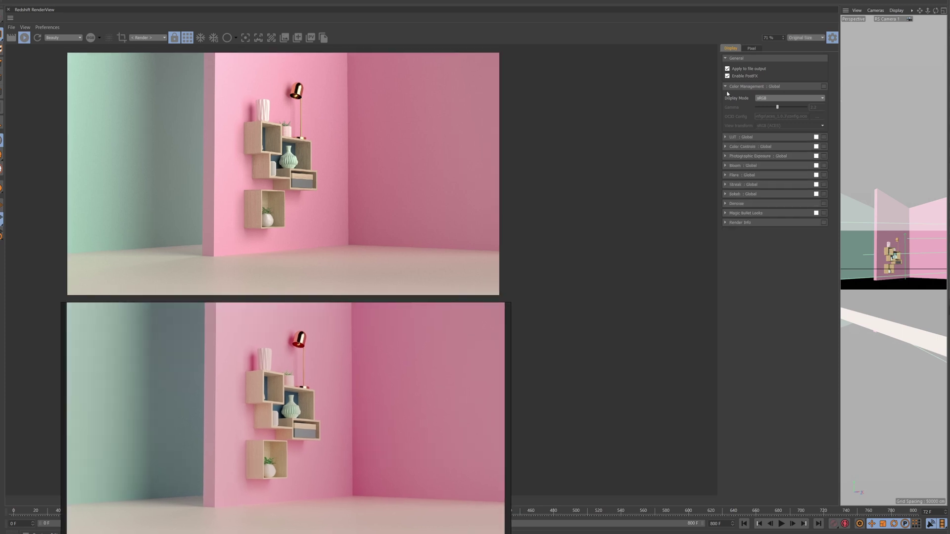
left_click(789, 101)
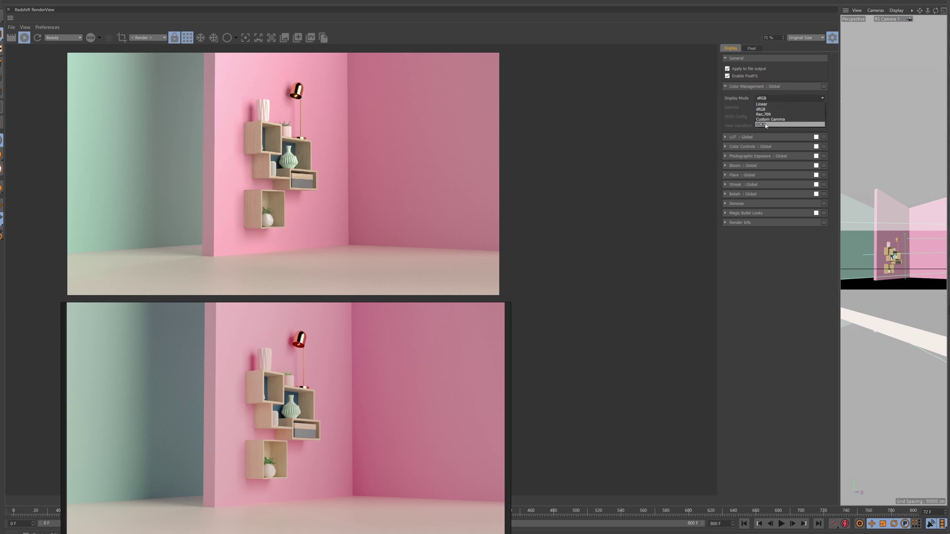
left_click(785, 125)
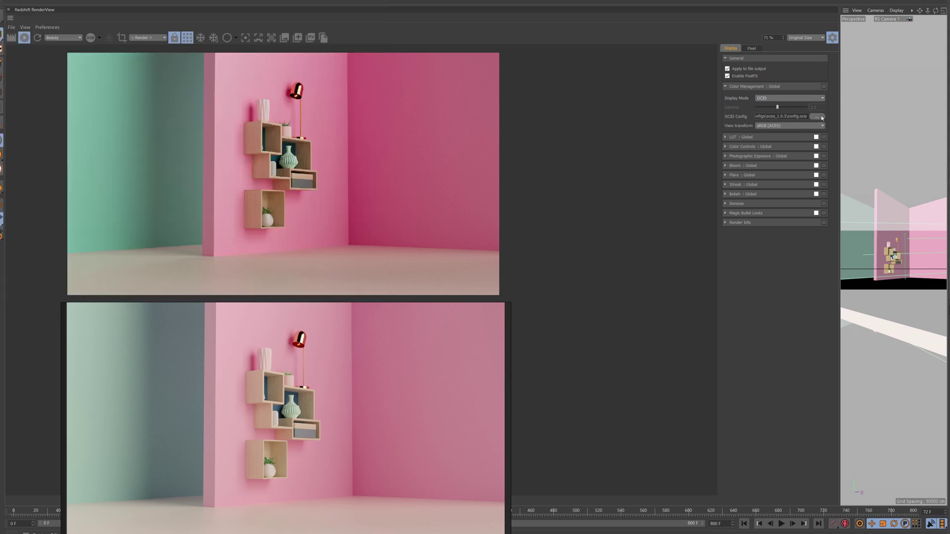
left_click(817, 117)
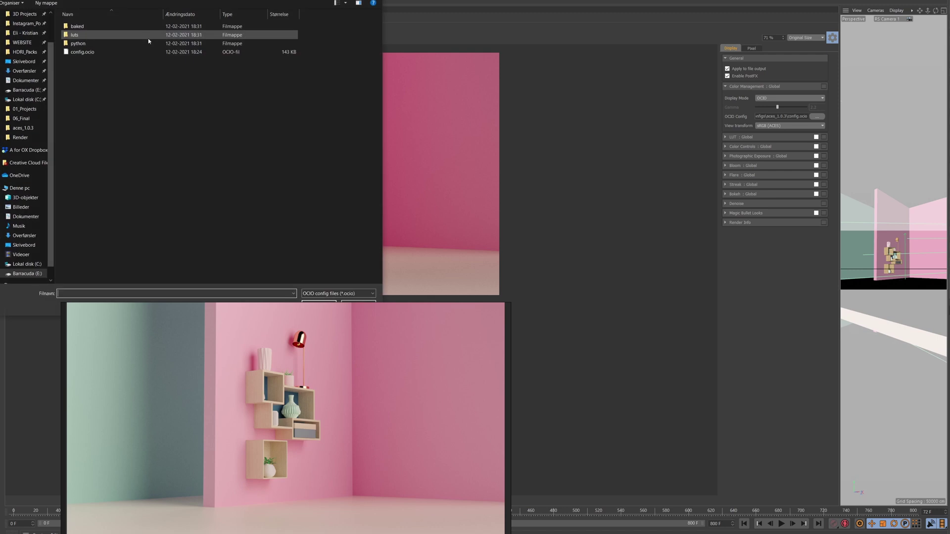
double_click(83, 52)
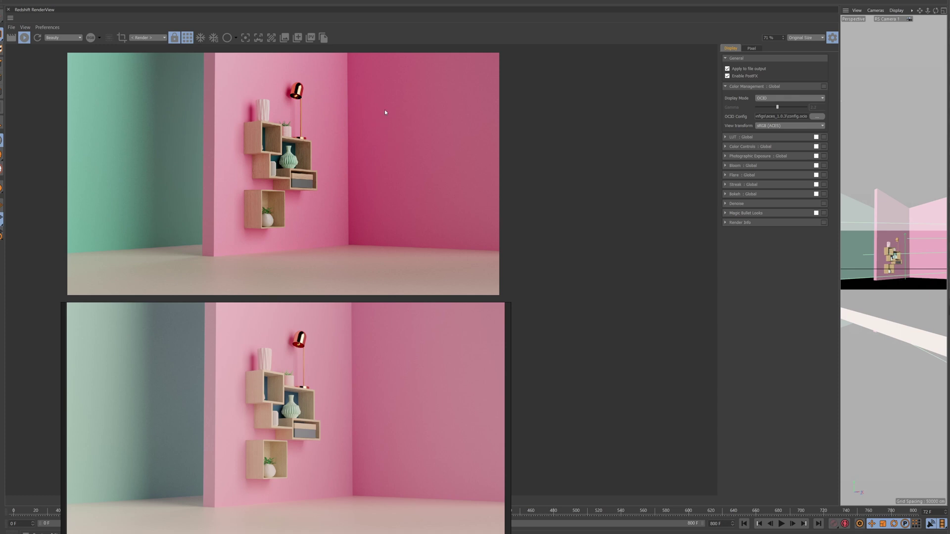
mouse_move(385, 113)
middle_mouse_down()
mouse_move(396, 111)
mouse_move(387, 114)
middle_mouse_up()
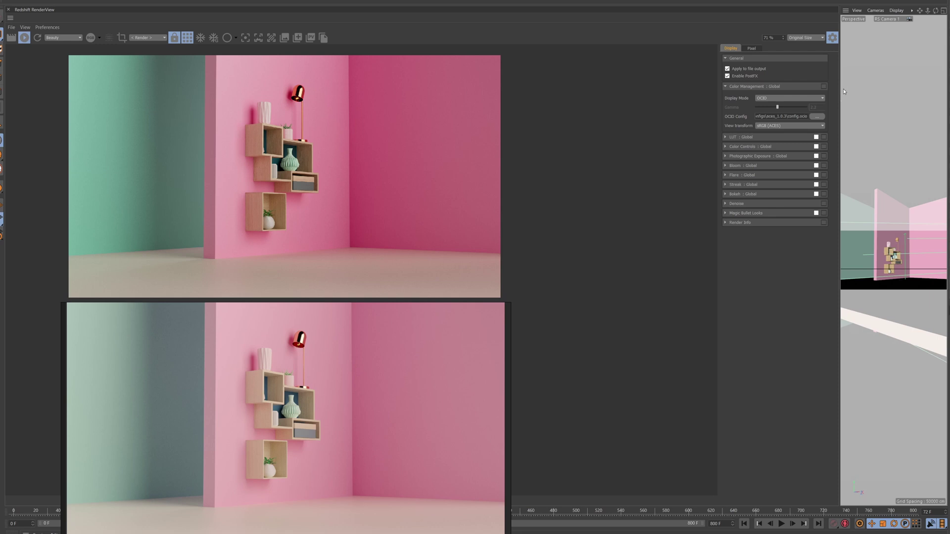
Enable the global LUT with the Contraste_Soft file and convert to log space before applying it
left_click(724, 137)
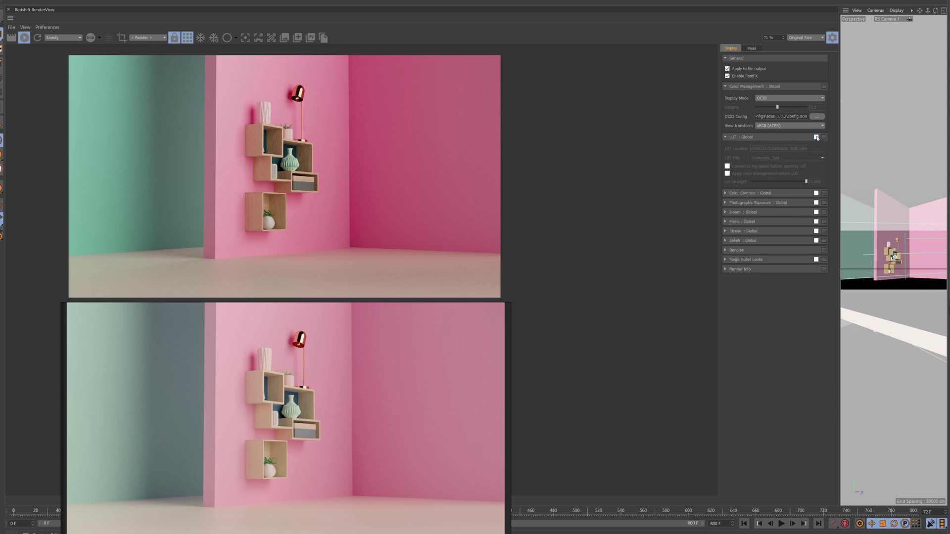
left_click(816, 137)
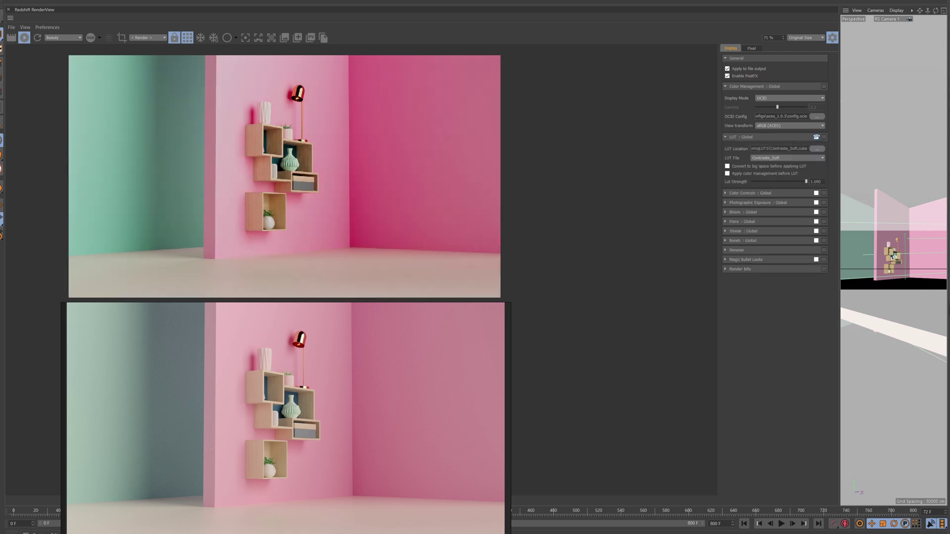
left_click(797, 159)
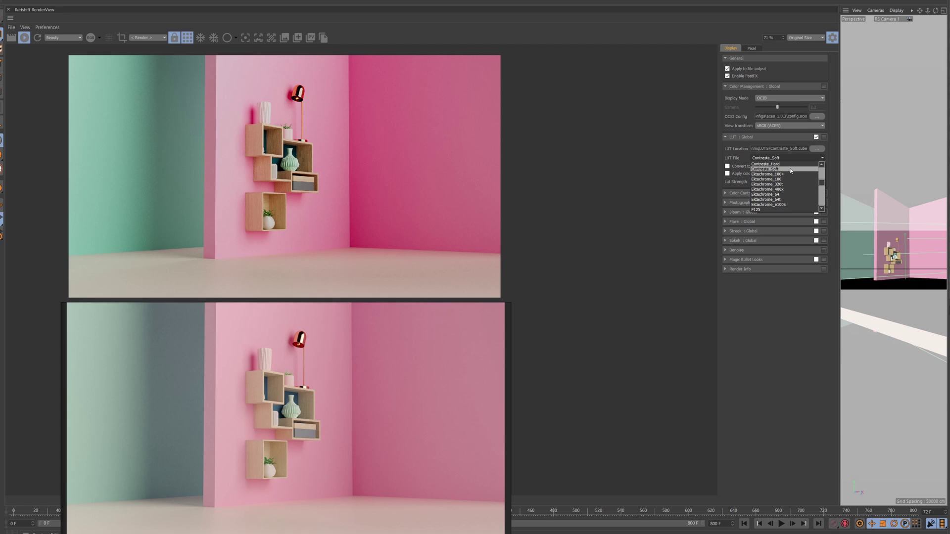
left_click(762, 169)
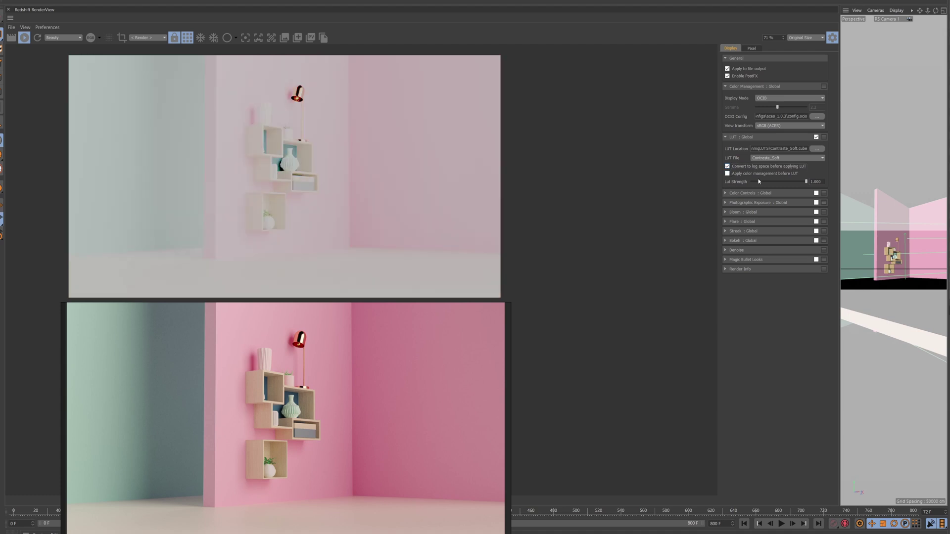
Apply color management before the LUT and reduce the LUT strength to 0.25
left_click(727, 174)
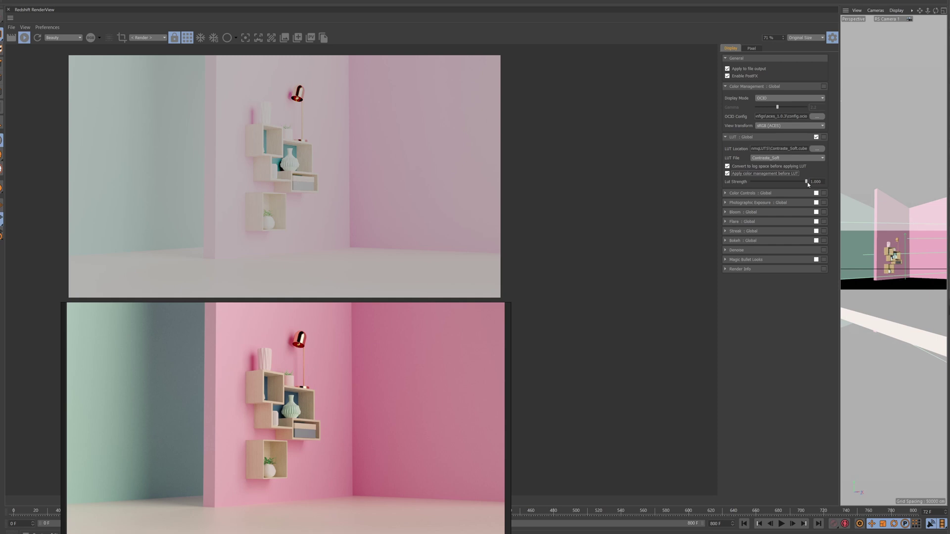
left_click_drag(807, 182, 740, 181)
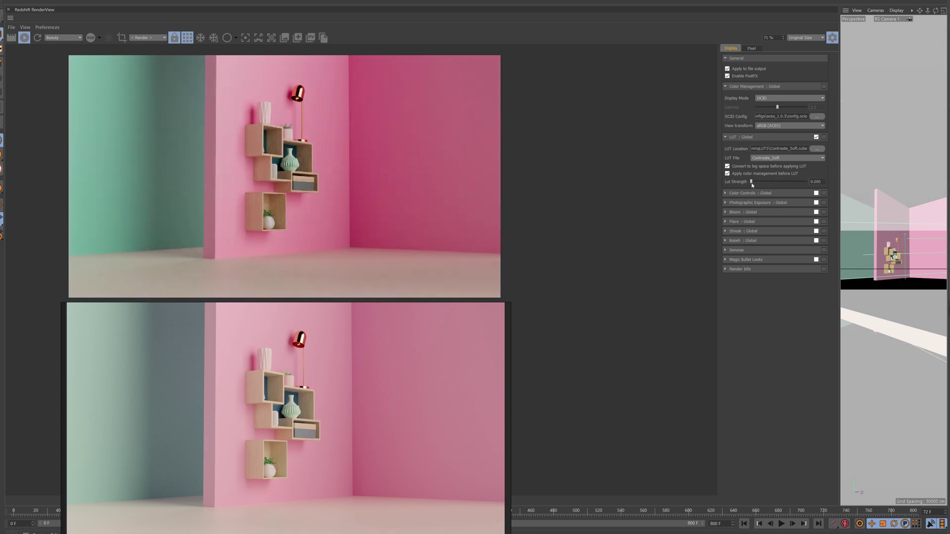
mouse_move(754, 182)
left_mouse_down()
mouse_move(773, 182)
mouse_move(764, 180)
left_mouse_up()
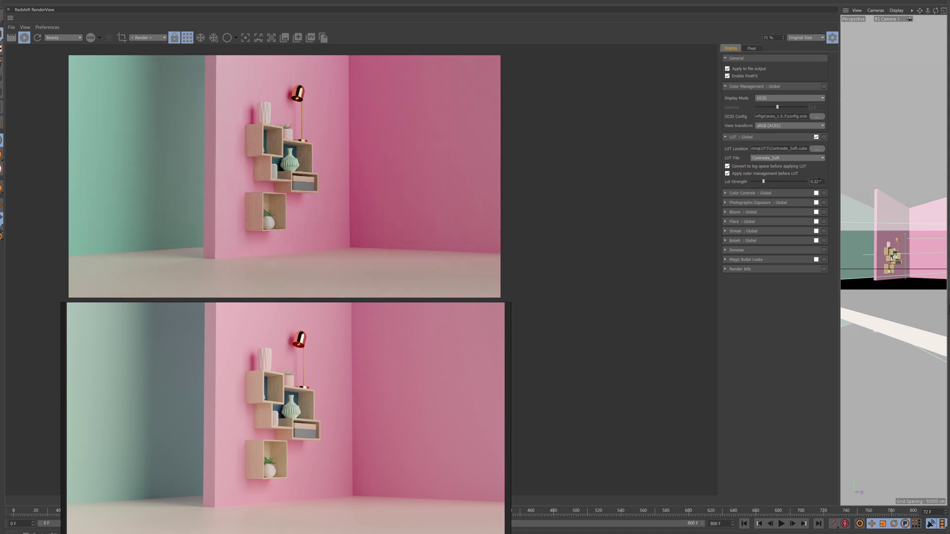
double_click(819, 181)
type("250")
key("Return")
left_click(758, 334)
Disable the LUT and switch the display mode to sRGB to compare the look up close around the lamp and shelves
left_click(816, 137)
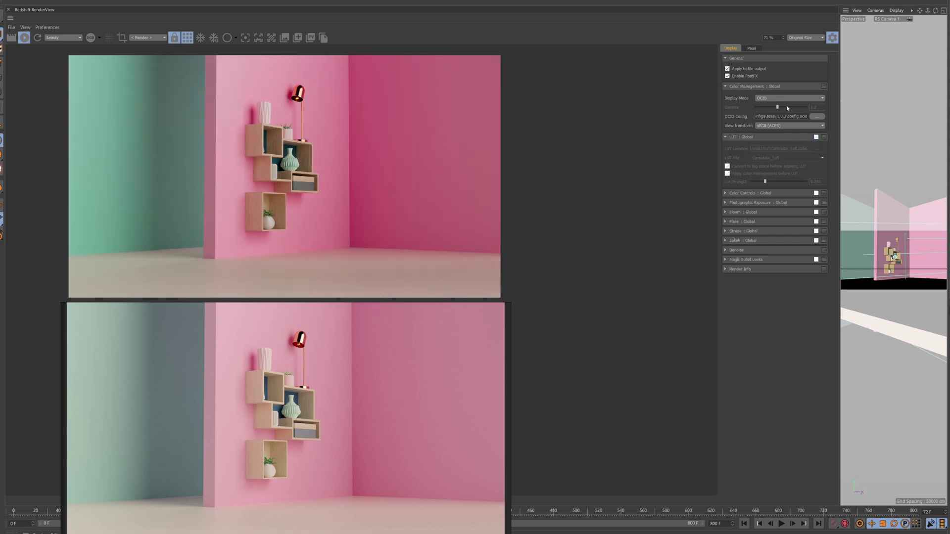
left_click(788, 98)
left_click(769, 109)
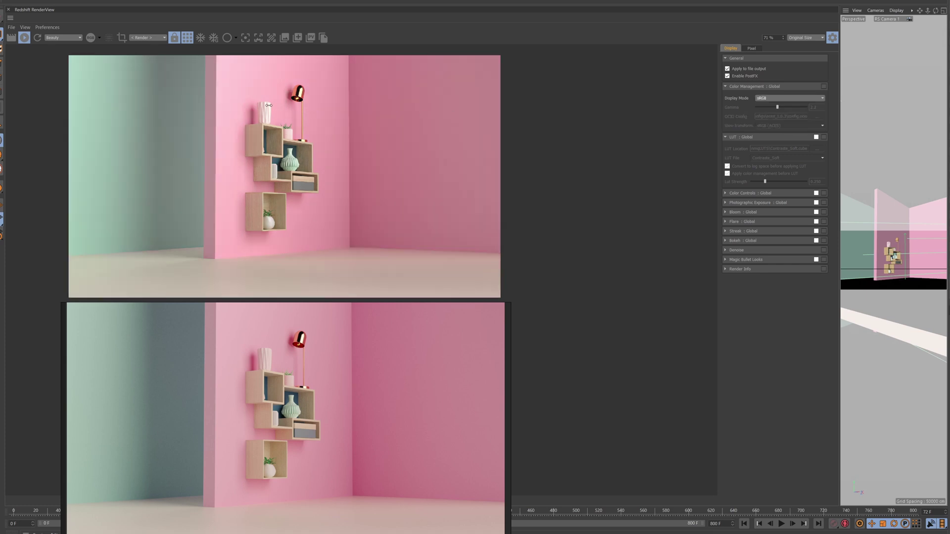
scroll(253, 135, "up", 6)
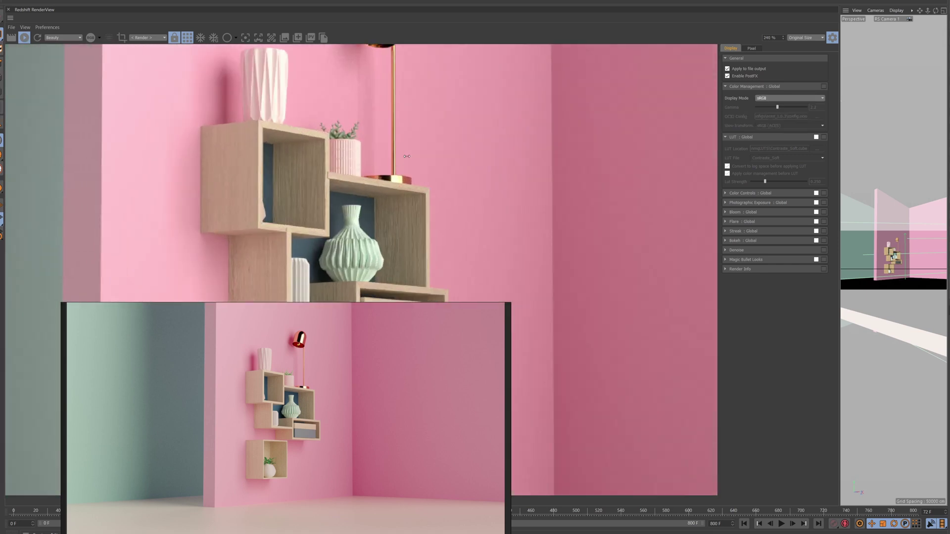
middle_click_drag(407, 156, 379, 201)
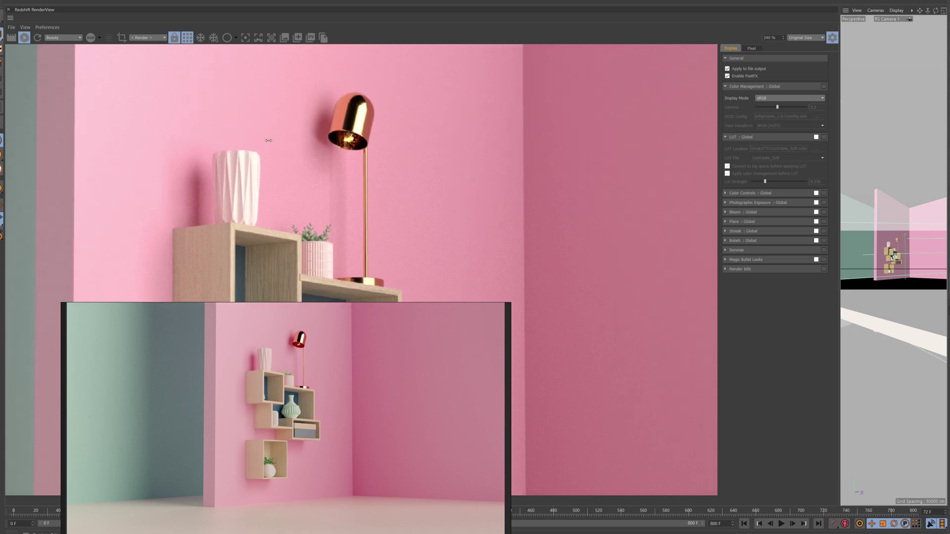
scroll(394, 270, "down", 5)
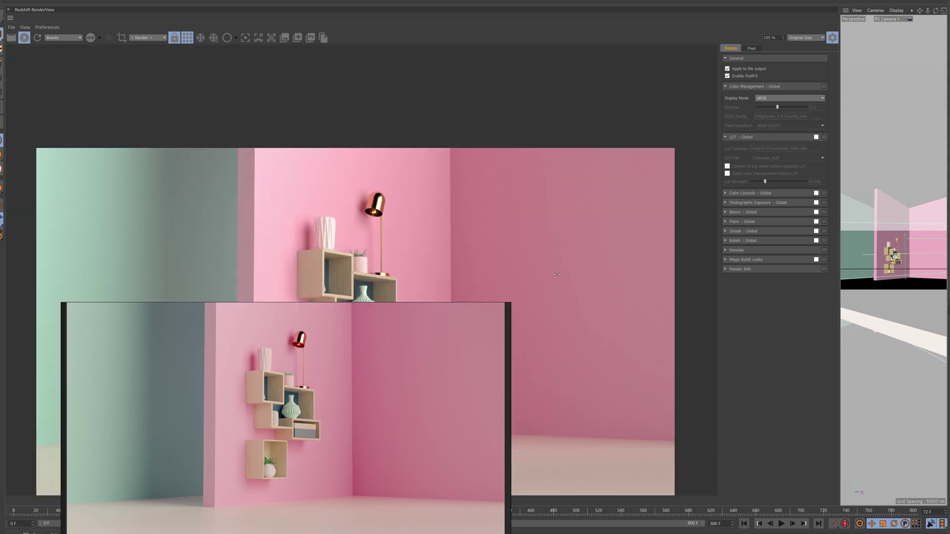
scroll(394, 269, "up", 2)
Restore the OCIO display mode with the LUT enabled and check the vase and lamp up close
left_click(770, 99)
left_click(762, 116)
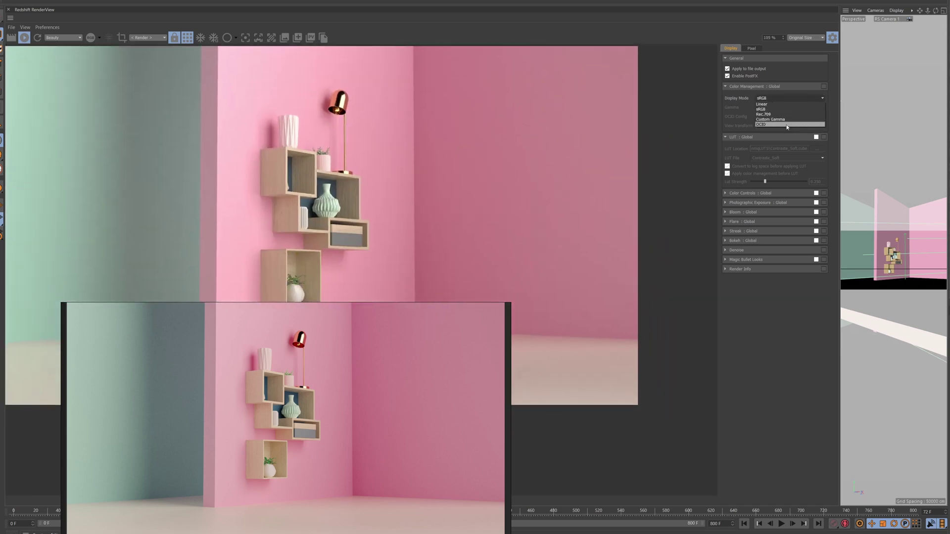
left_click(815, 137)
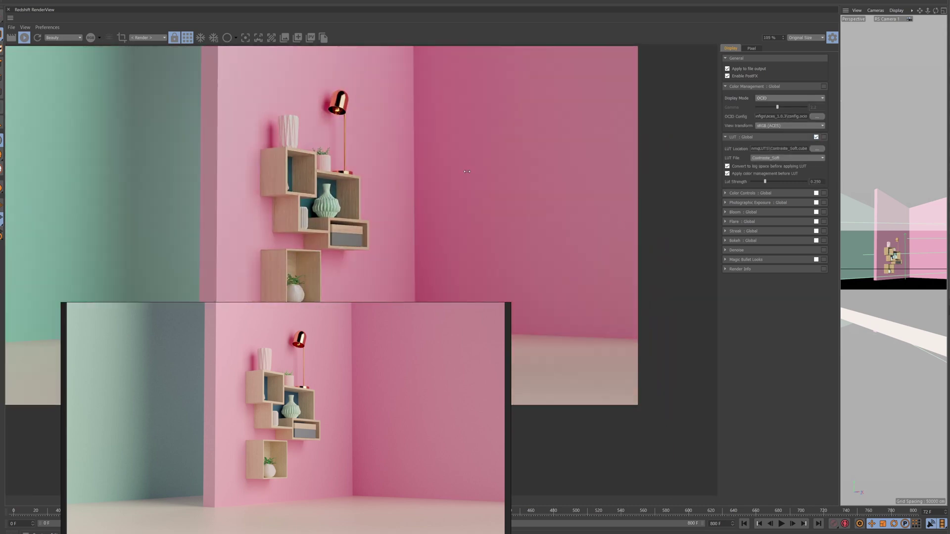
scroll(343, 126, "up", 5)
scroll(342, 126, "down", 2)
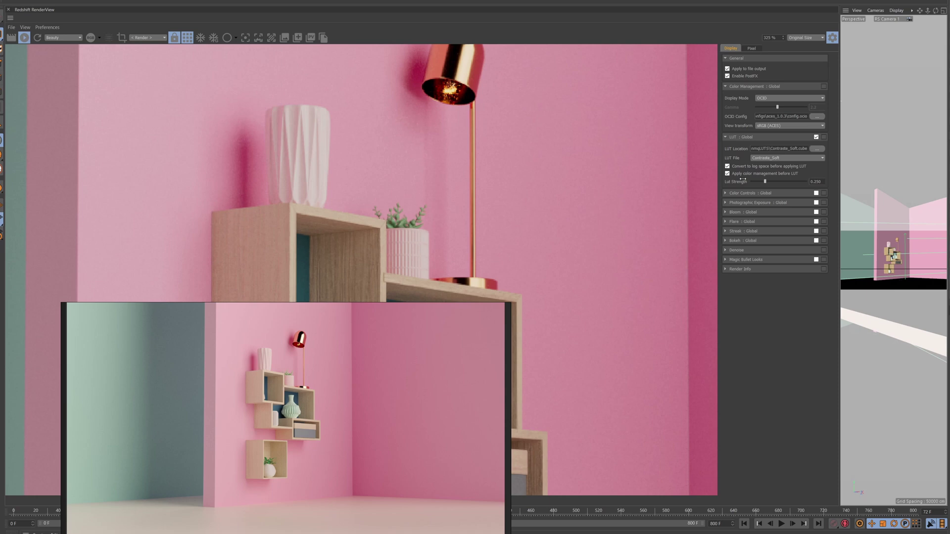
Try the global color controls on the render and review their exposure, contrast and curve settings
left_click(816, 193)
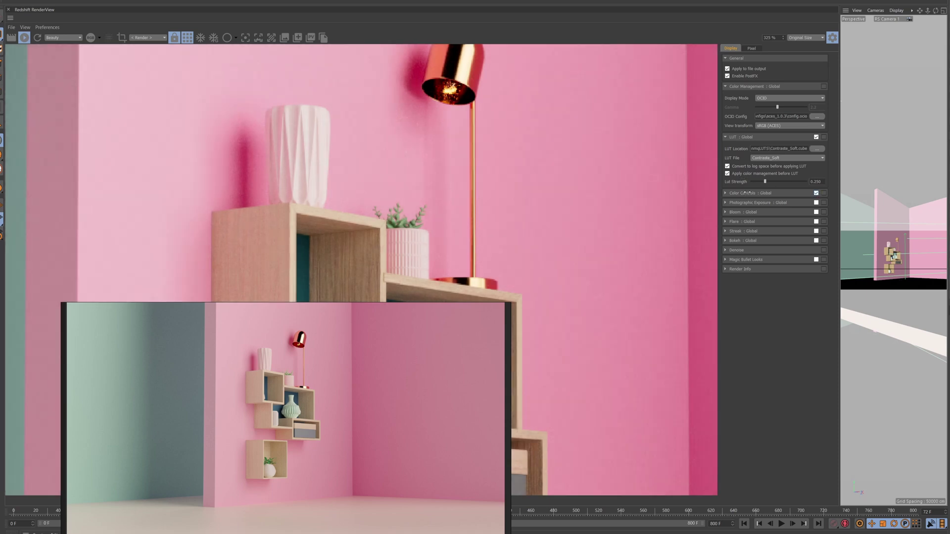
left_click(725, 193)
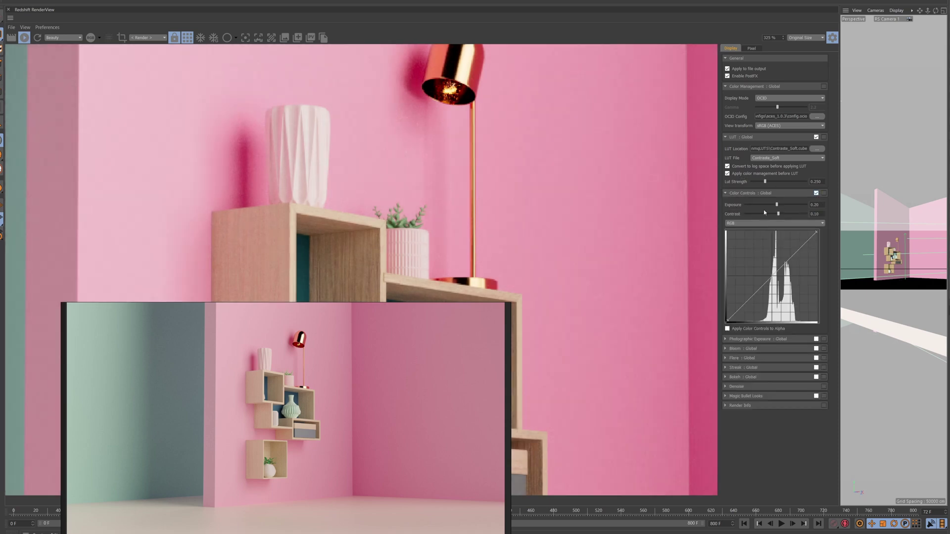
left_click(725, 193)
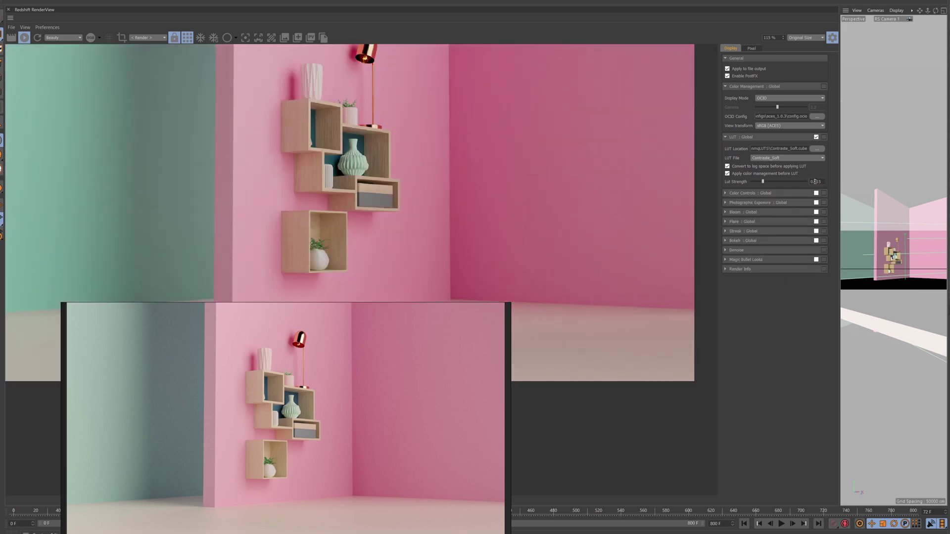
Set the LUT strength to 0.25 and view the whole render beside the reference image
left_click_drag(814, 181, 829, 181)
type("25")
key("Return")
scroll(399, 152, "down", 5)
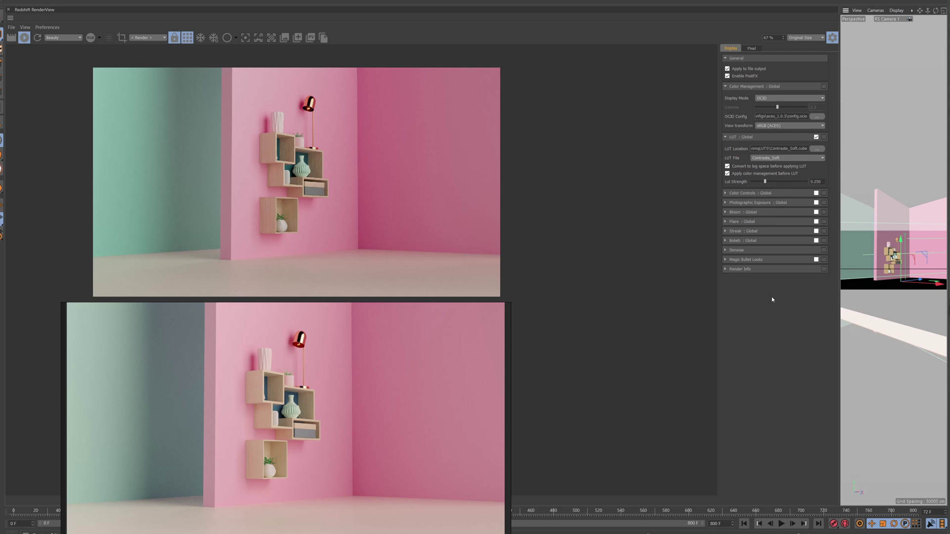
Try photographic exposure in sRGB display mode with the LUT off, raising the allowed overexposure to about 0.2
left_click(816, 203)
left_click(789, 98)
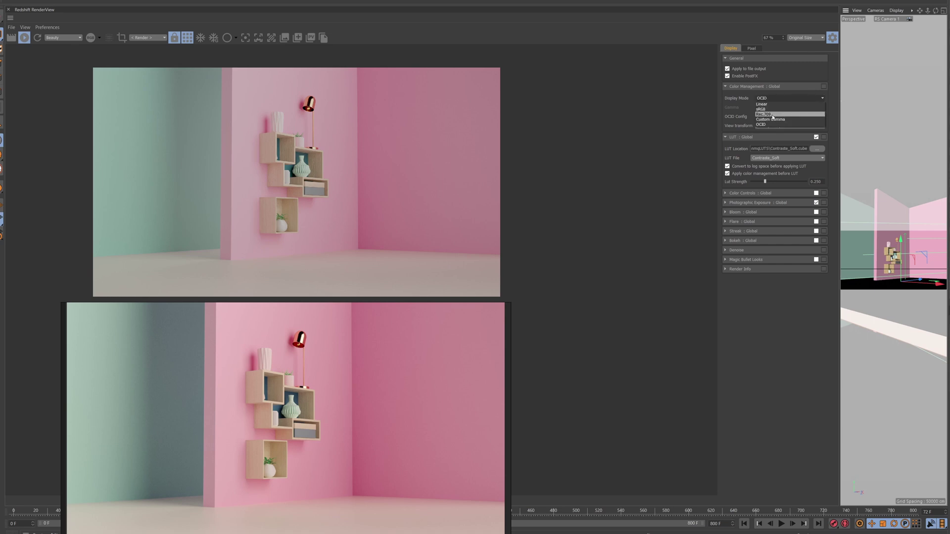
left_click(787, 113)
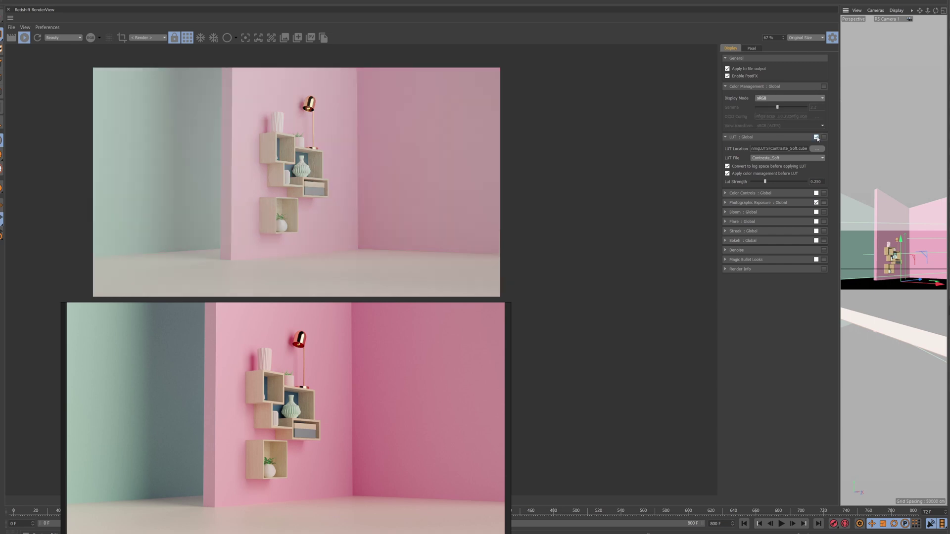
left_click(816, 137)
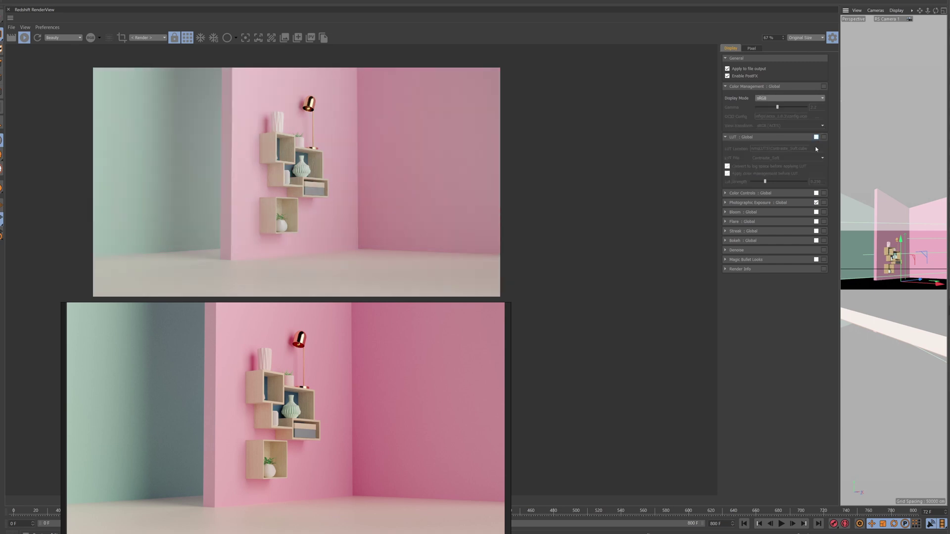
left_click(725, 203)
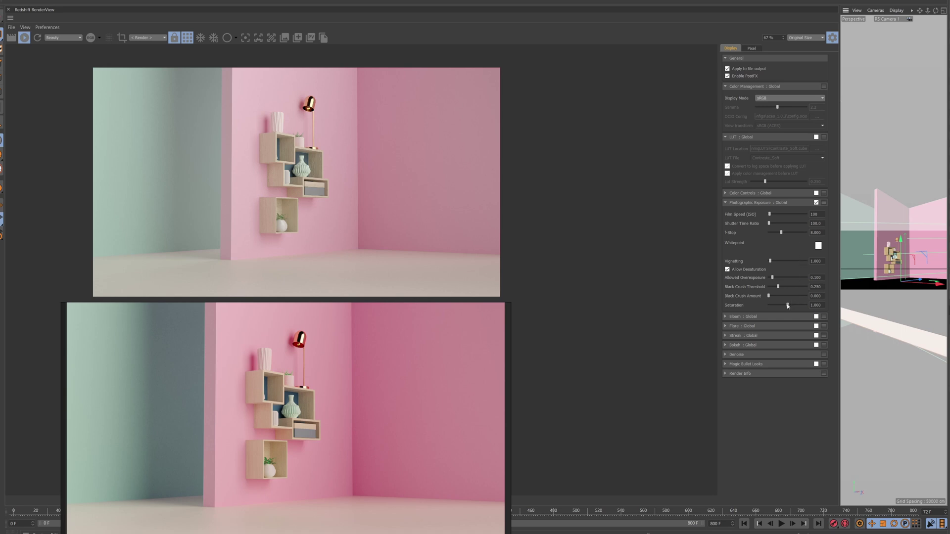
mouse_move(773, 278)
left_mouse_down()
mouse_move(802, 277)
mouse_move(776, 278)
left_mouse_up()
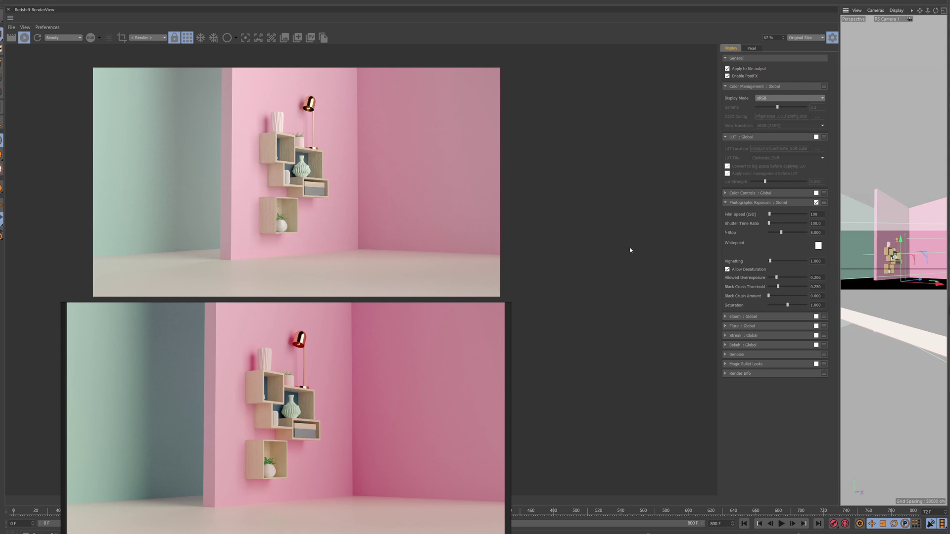
Return the display mode to OCIO with the LUT enabled, and turn off photographic exposure
left_click(810, 97)
left_click(821, 125)
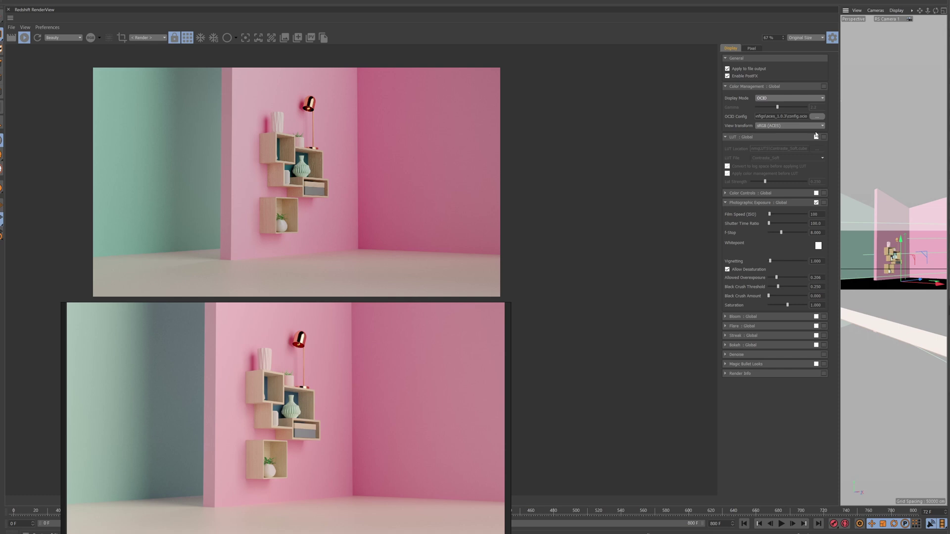
left_click(815, 137)
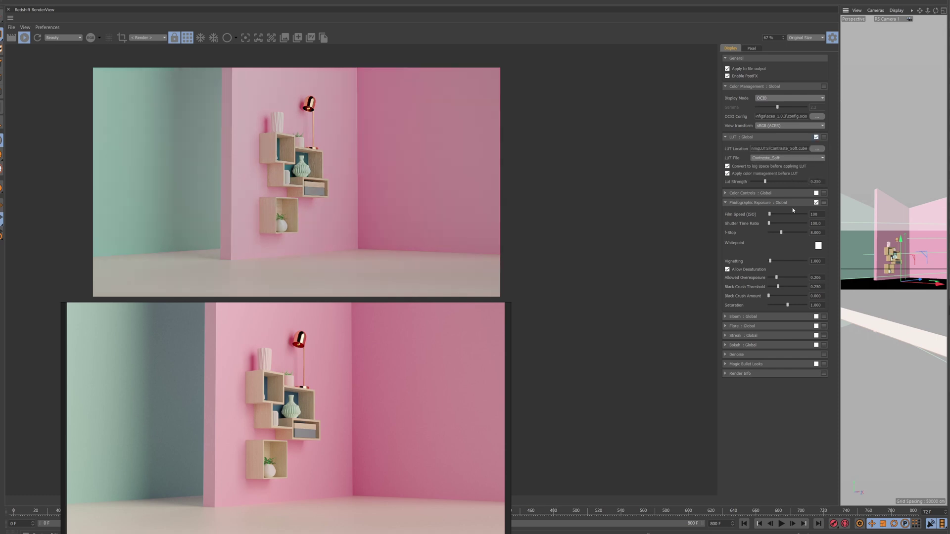
left_click(816, 203)
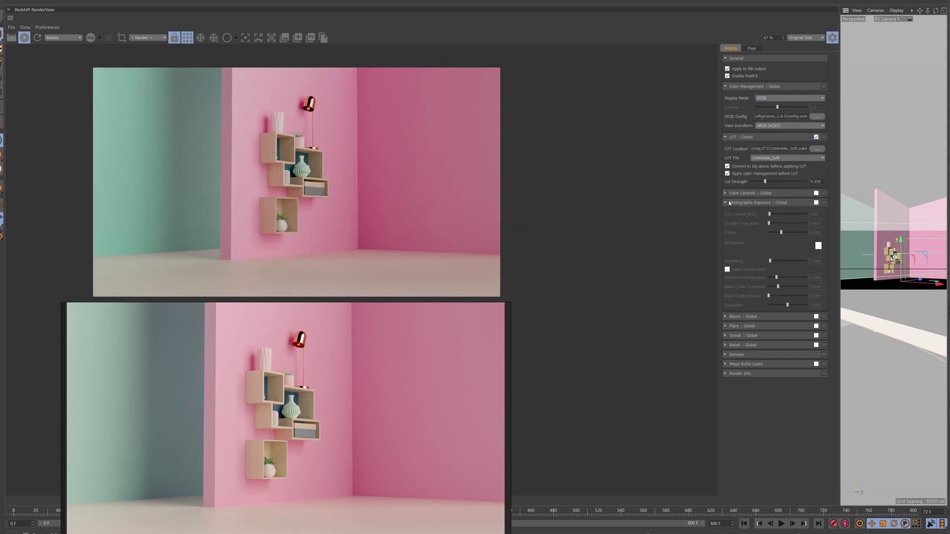